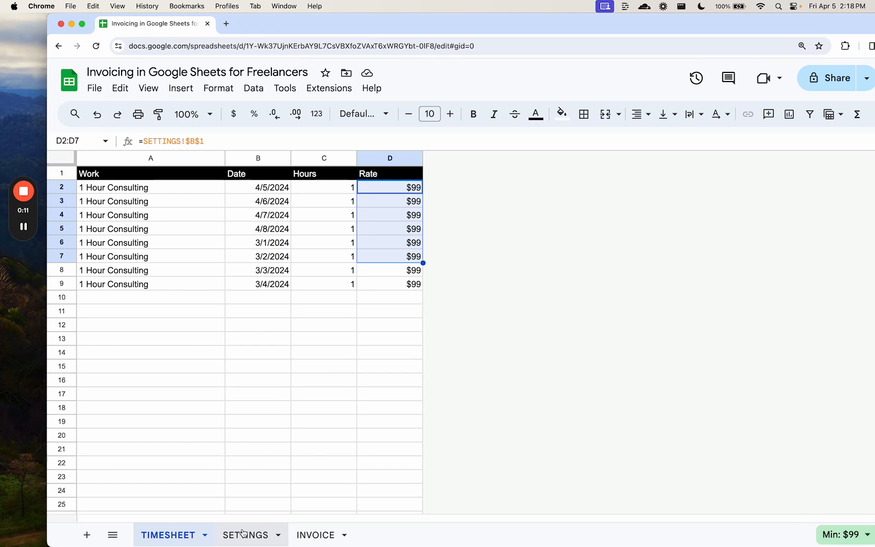
Examine the rate on the SETTINGS sheet and the INVOICE sheet's start and end dates, hours, total formula and work table.
left_click(243, 533)
left_click(193, 178)
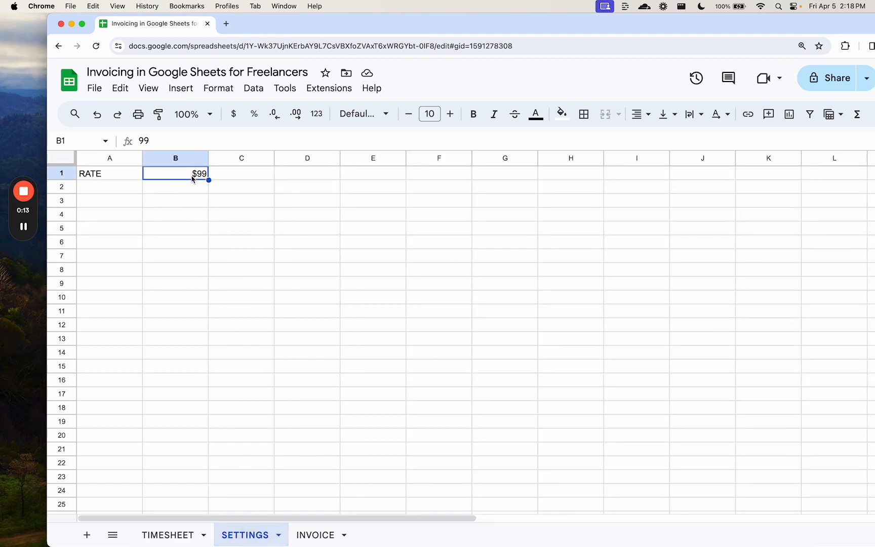
left_click(315, 534)
left_click(259, 300)
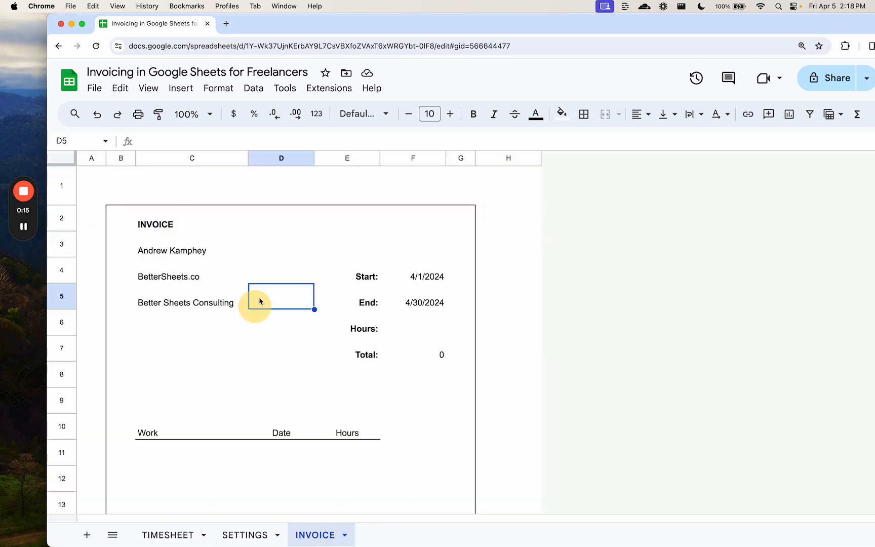
scroll(272, 271, "down", 4)
scroll(274, 270, "up", 3)
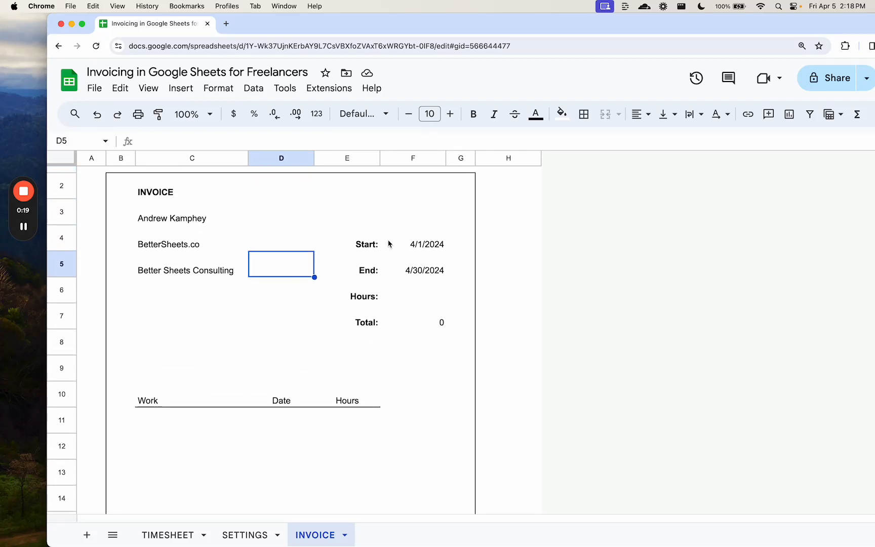
left_click_drag(419, 247, 421, 273)
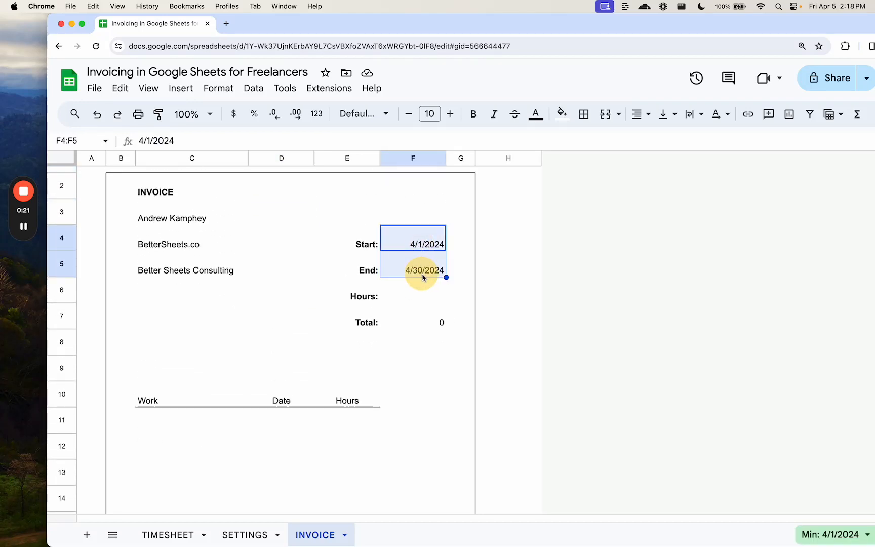
left_click_drag(170, 415, 338, 414)
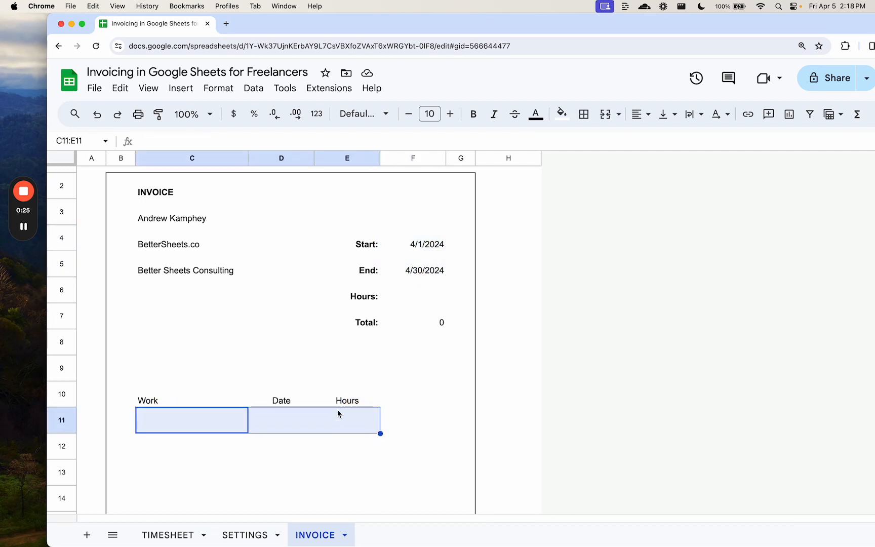
left_click(436, 246)
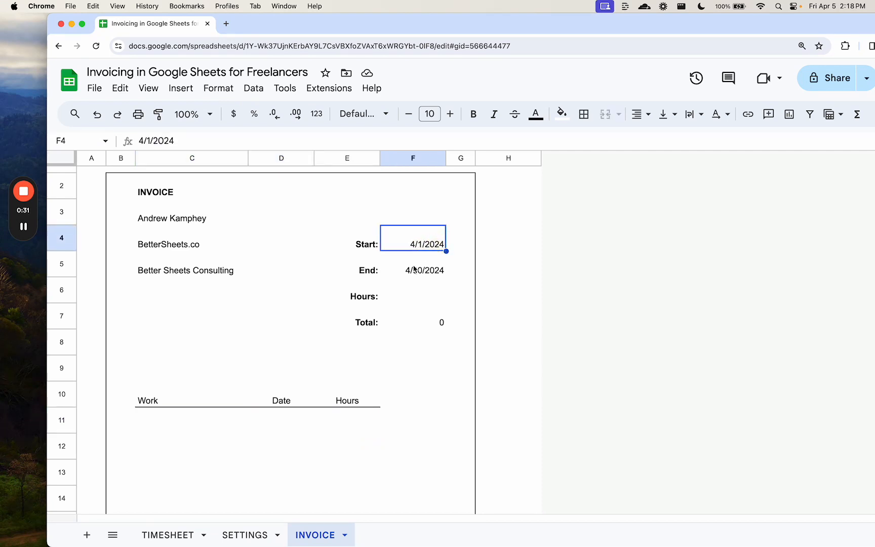
left_click(415, 301)
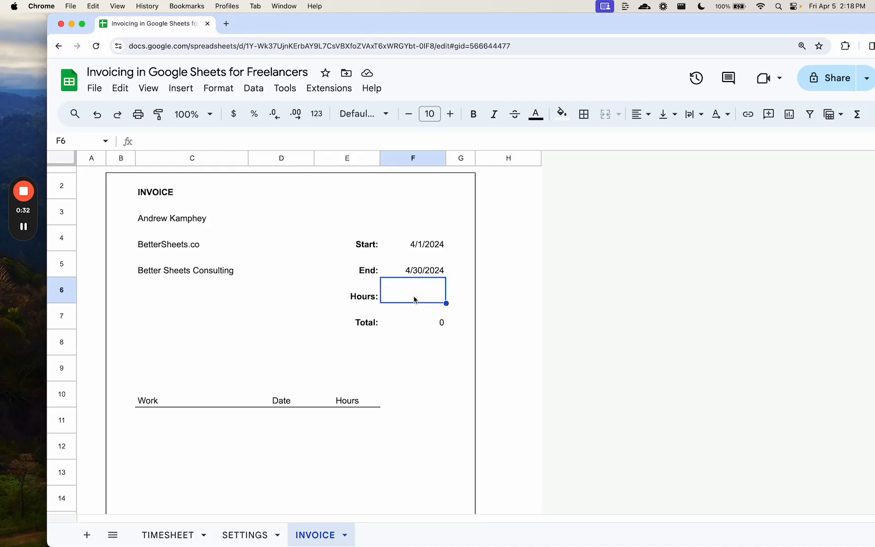
left_click(422, 330)
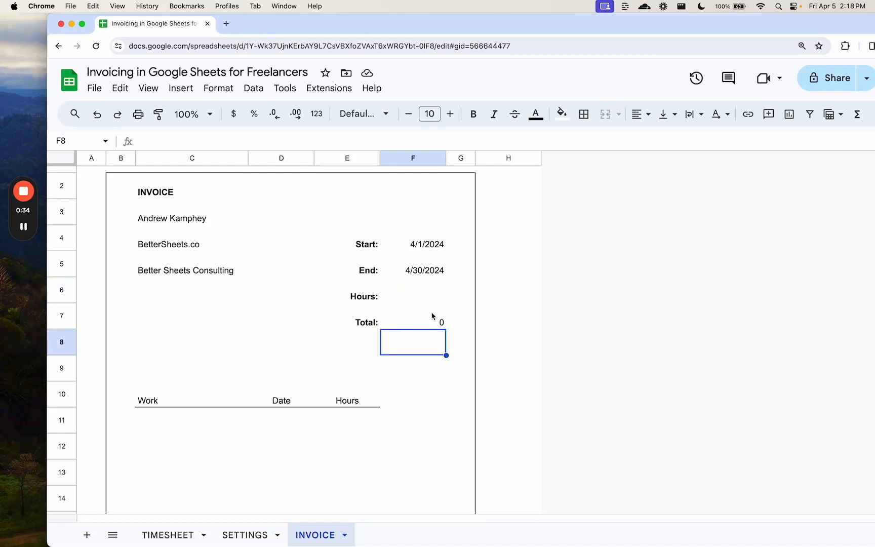
left_click(432, 316)
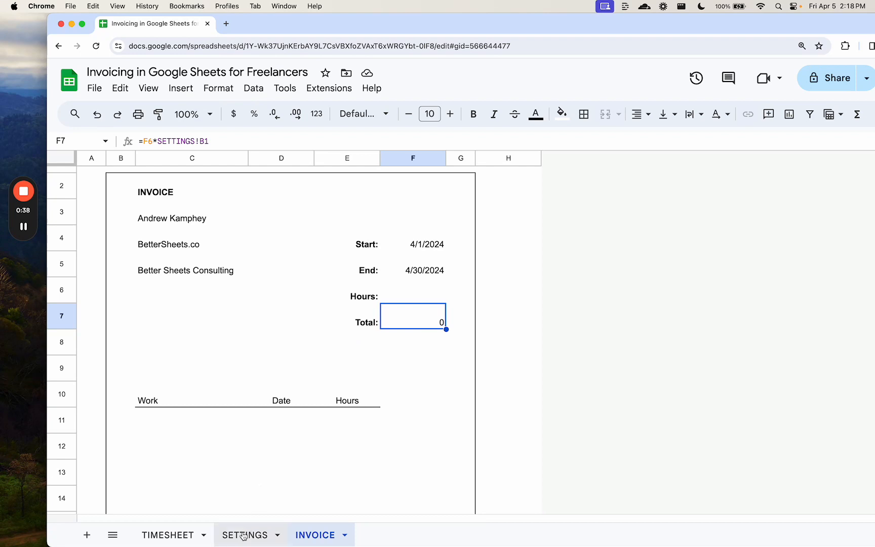
Review the work entries and dates on the TIMESHEET sheet and the rate on the SETTINGS sheet.
left_click(185, 535)
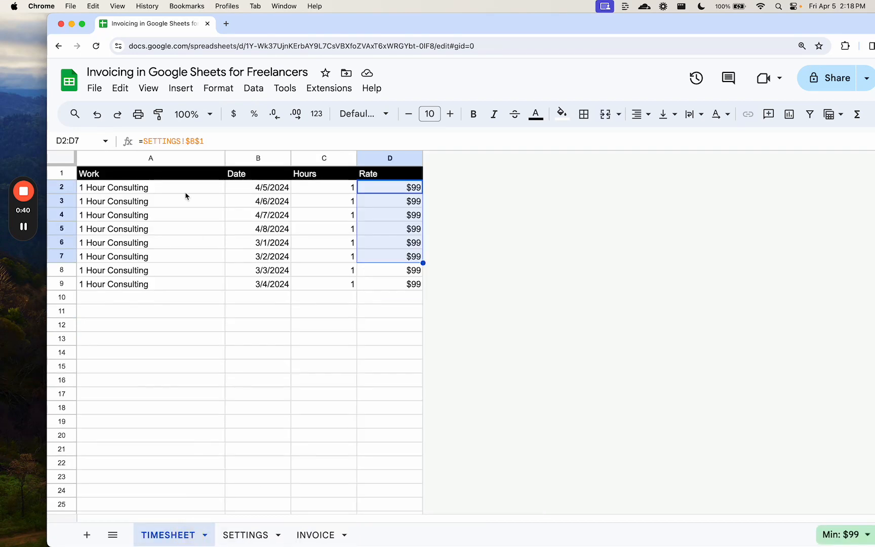
left_click_drag(173, 190, 254, 268)
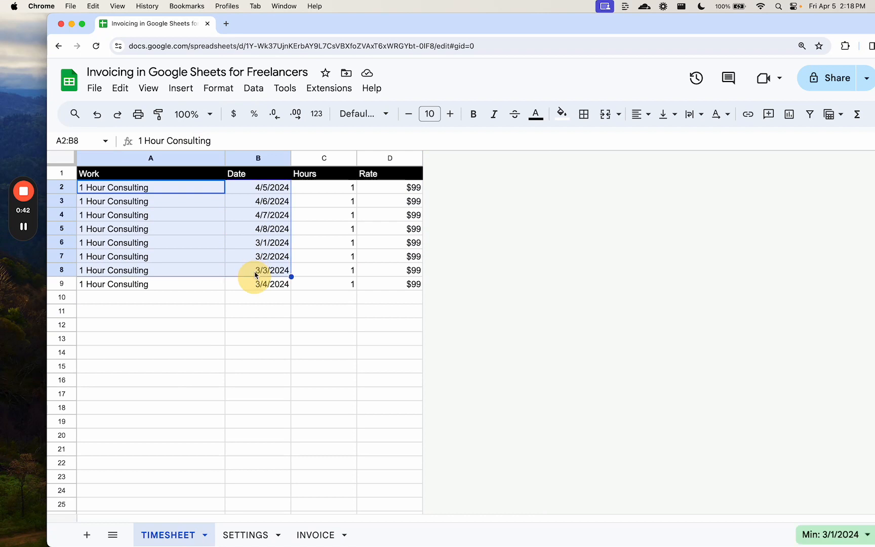
left_click(258, 255)
left_click(258, 218)
left_click(245, 535)
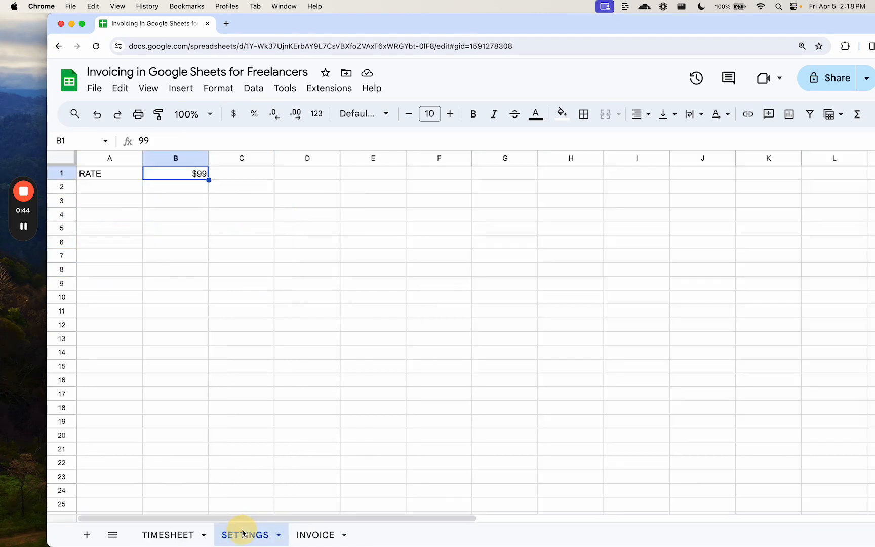
Start a FILTER formula in cell C11 of the INVOICE sheet with TIMESHEET!A:C as its range.
left_click(316, 535)
left_click(172, 418)
type("=")
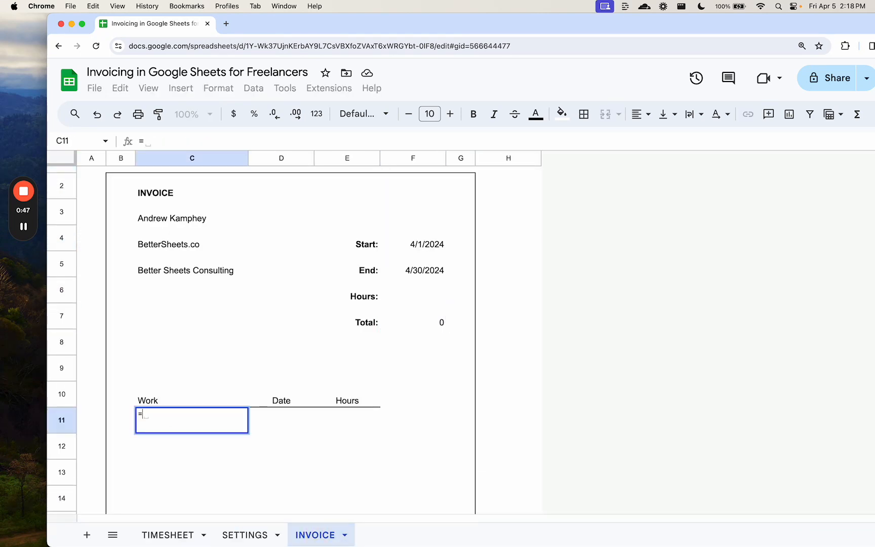
type("FILTER(")
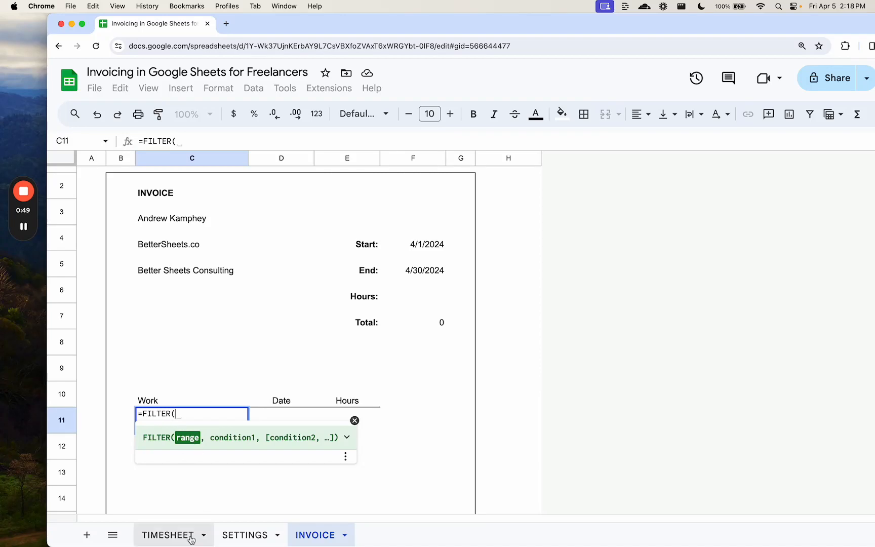
left_click(167, 535)
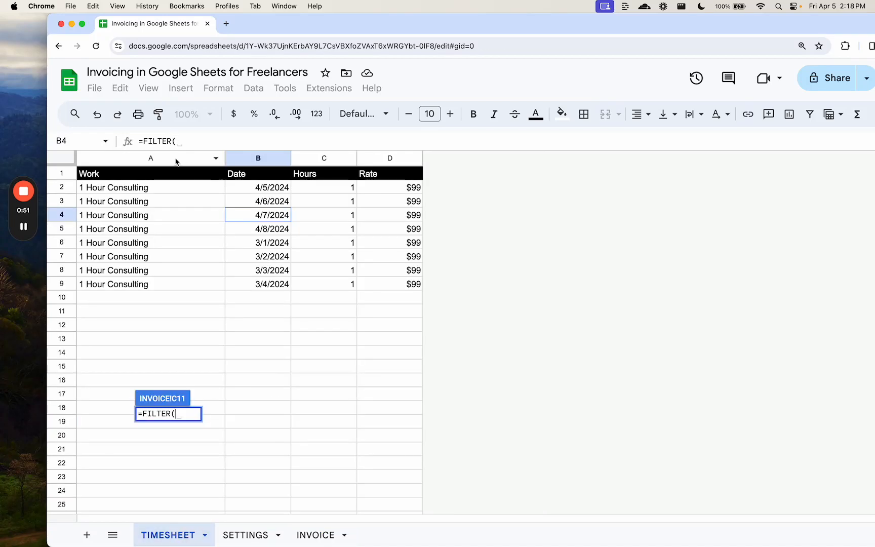
left_click_drag(177, 161, 307, 156)
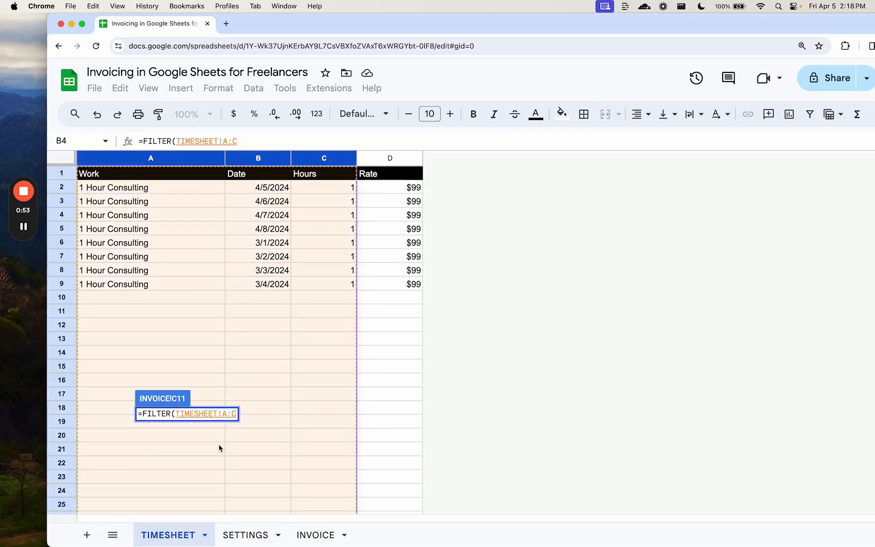
type(",")
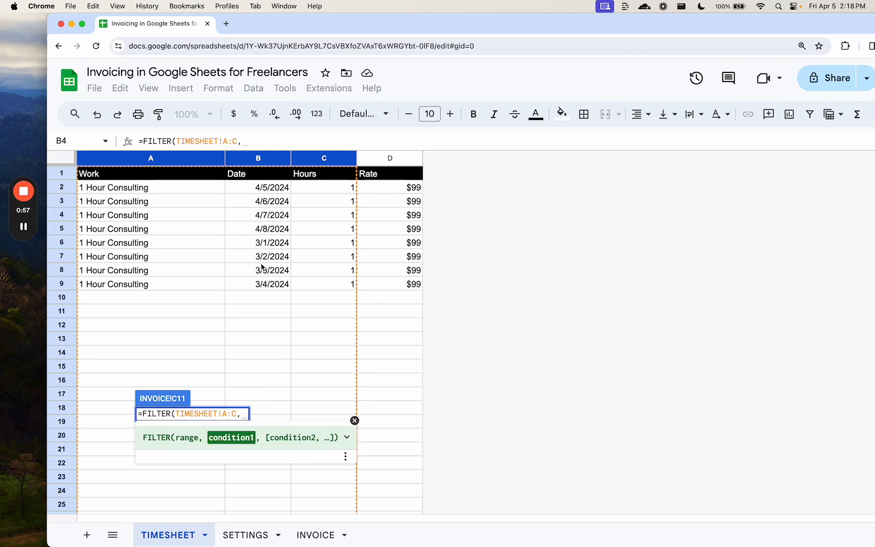
Add the first FILTER condition, TIMESHEET!B:B>=F4, so dates fall on or after the invoice start date.
left_click(259, 160)
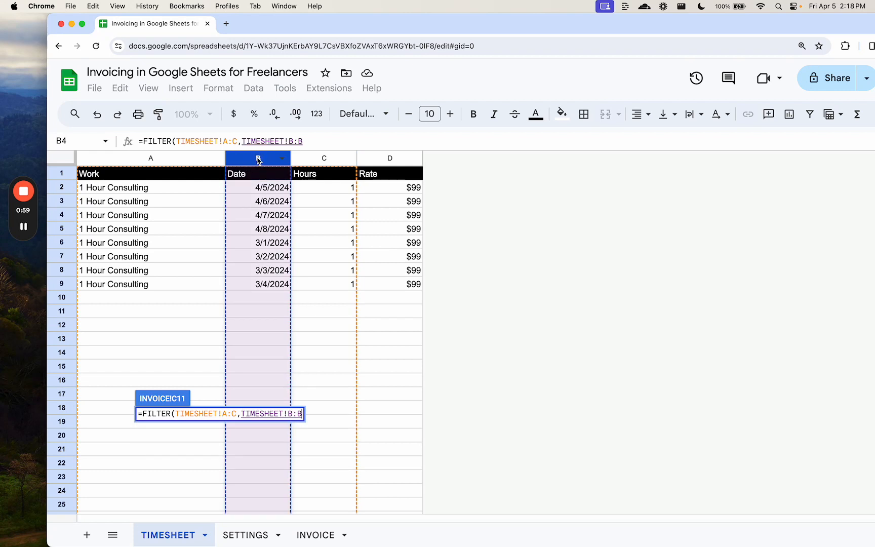
type(">=")
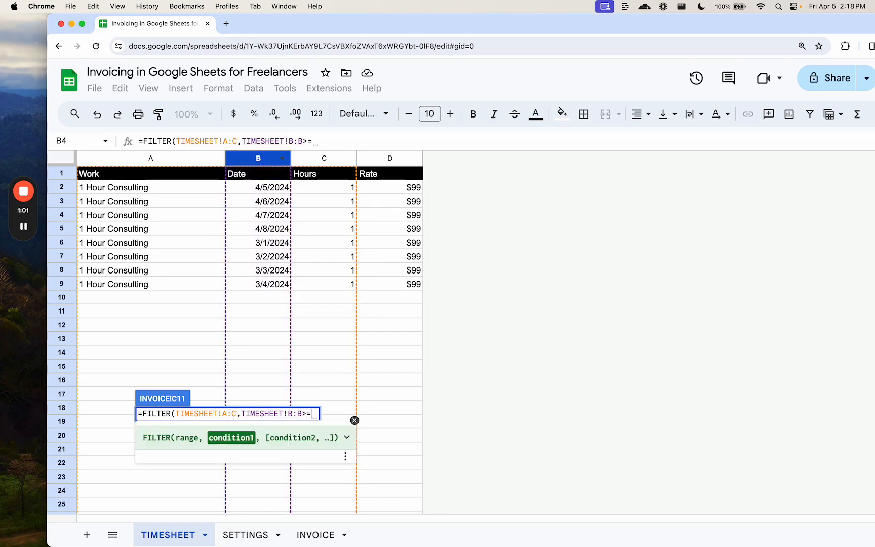
left_click(241, 534)
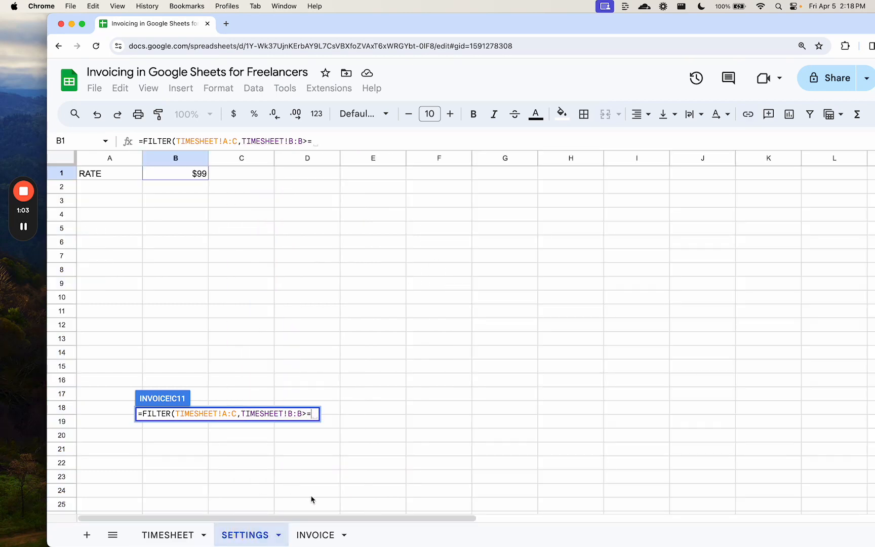
left_click(311, 536)
left_click(418, 244)
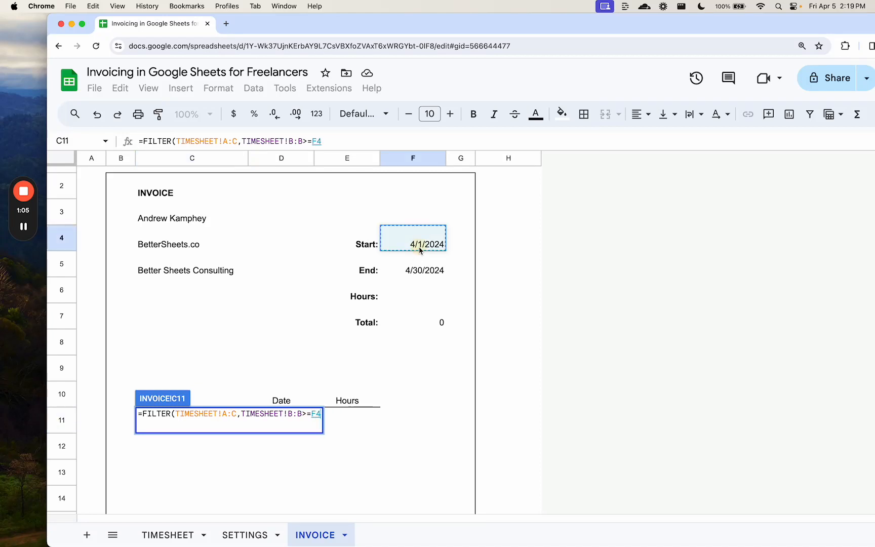
Add the second FILTER condition, TIMESHEET!B:B<=F5, for the invoice end date and enter the formula.
type(",")
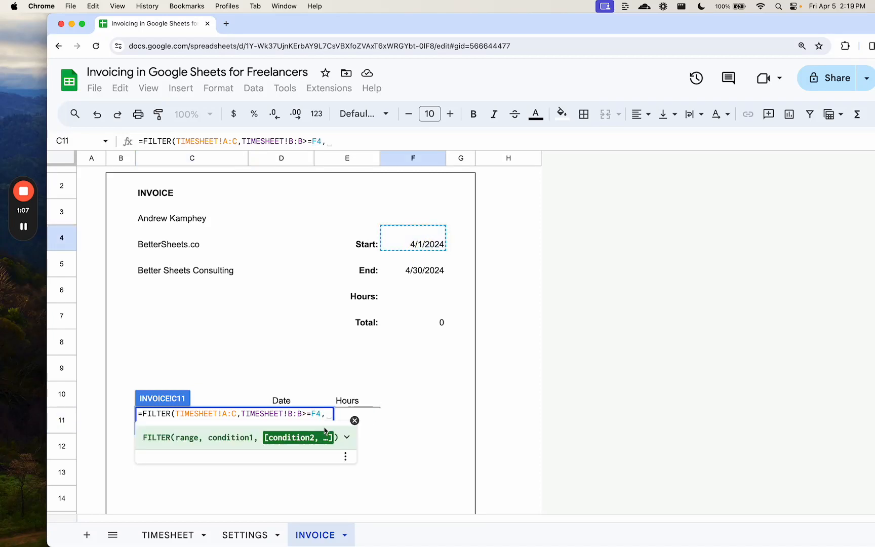
left_click(168, 535)
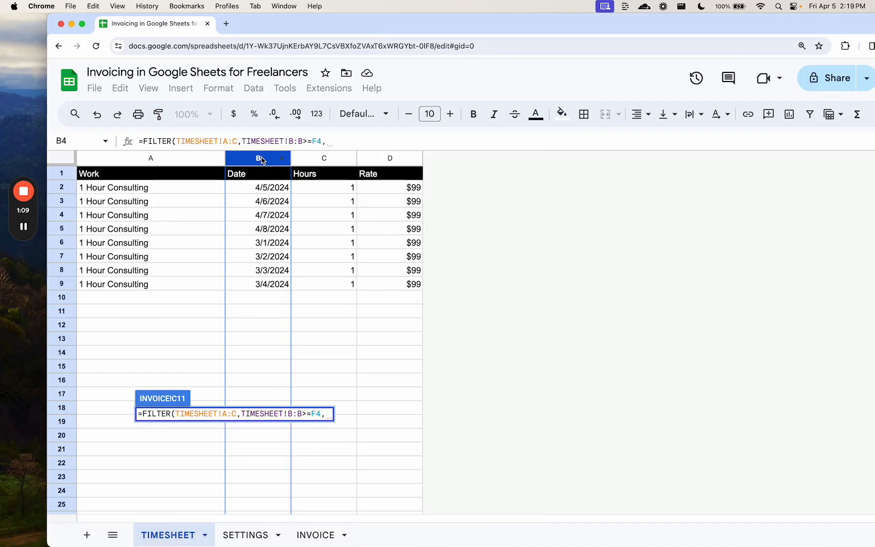
left_click(261, 160)
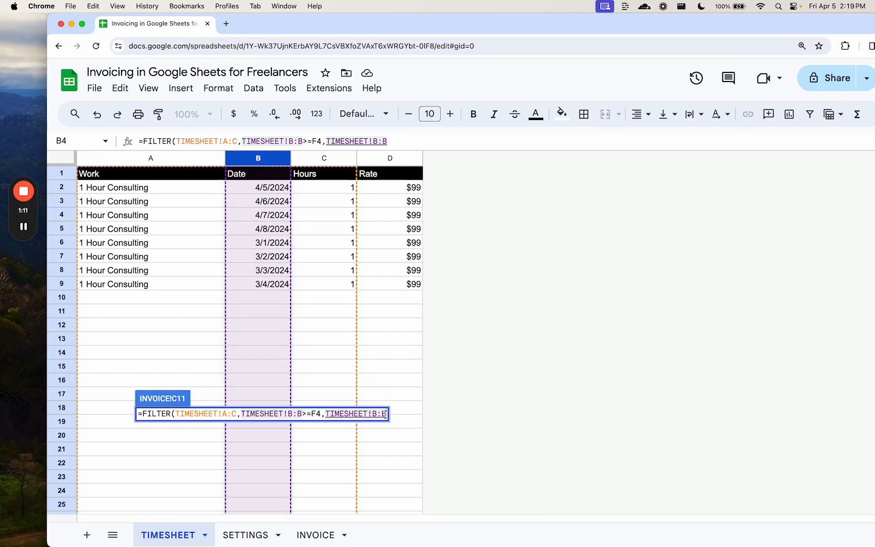
type("<=")
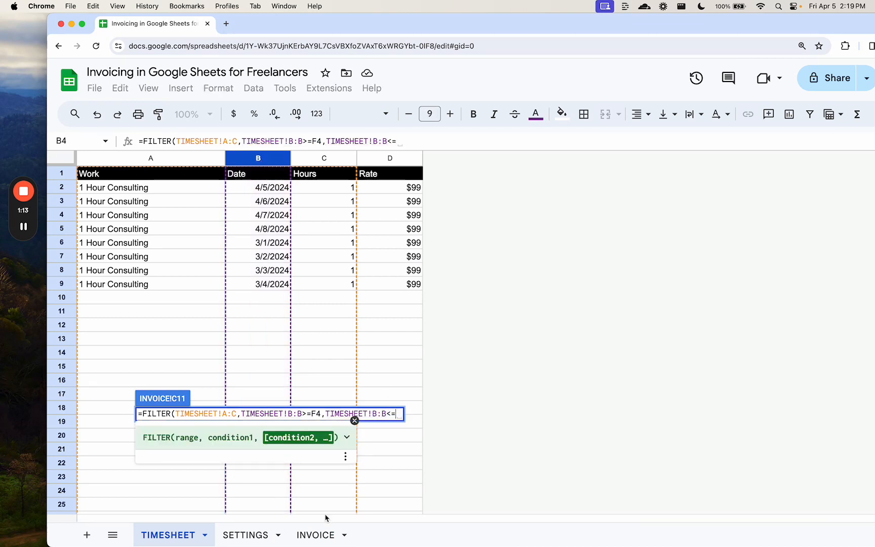
left_click(314, 535)
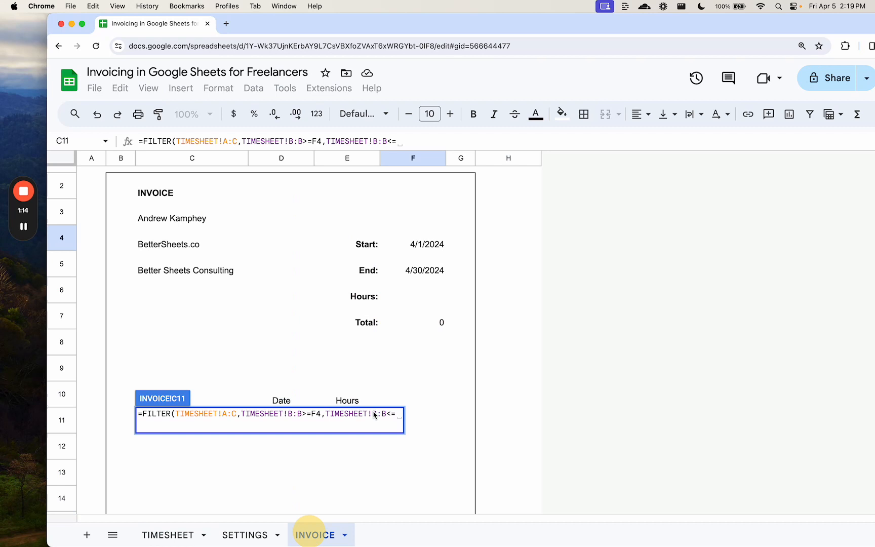
left_click(421, 272)
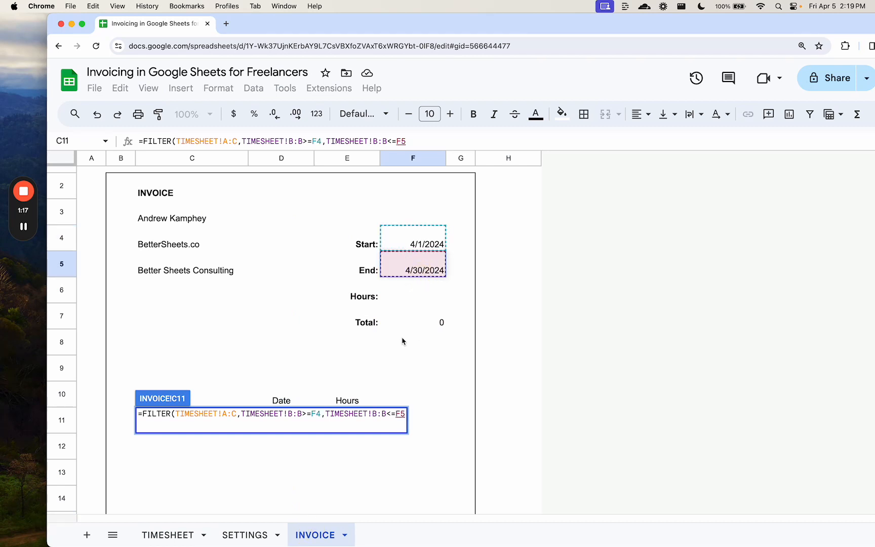
key("Return")
Set the invoice's start date to 3/1/2024 and its end date to 3/31/2024.
scroll(250, 424, "down", 5)
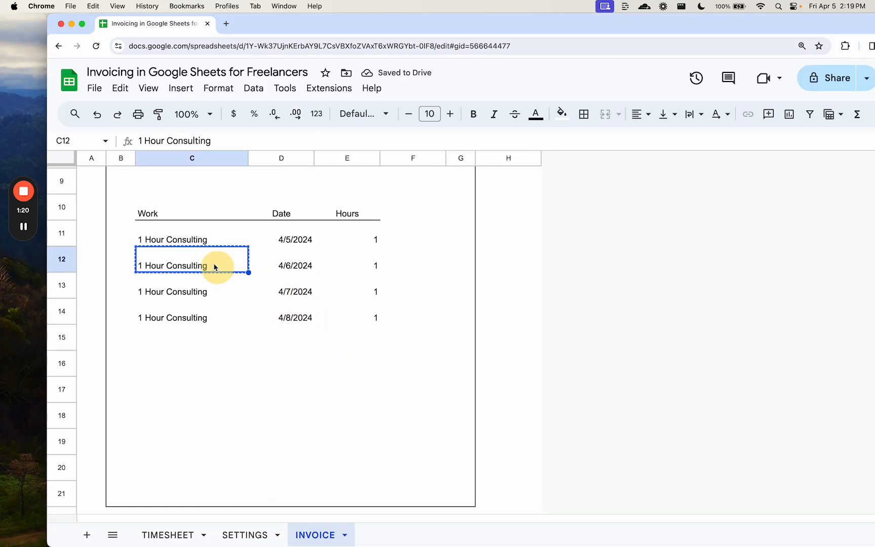
scroll(211, 263, "up", 2)
scroll(210, 263, "up", 5)
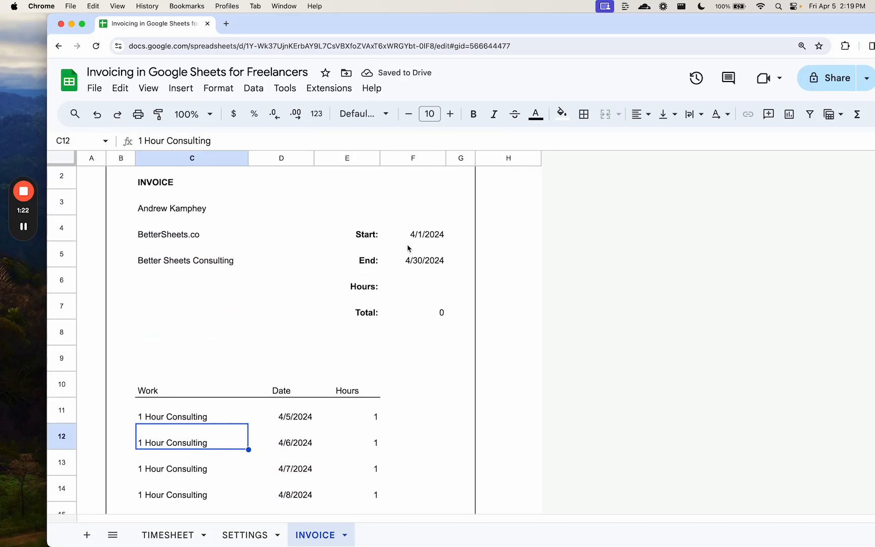
left_click(408, 249)
left_click(422, 236)
double_click(422, 236)
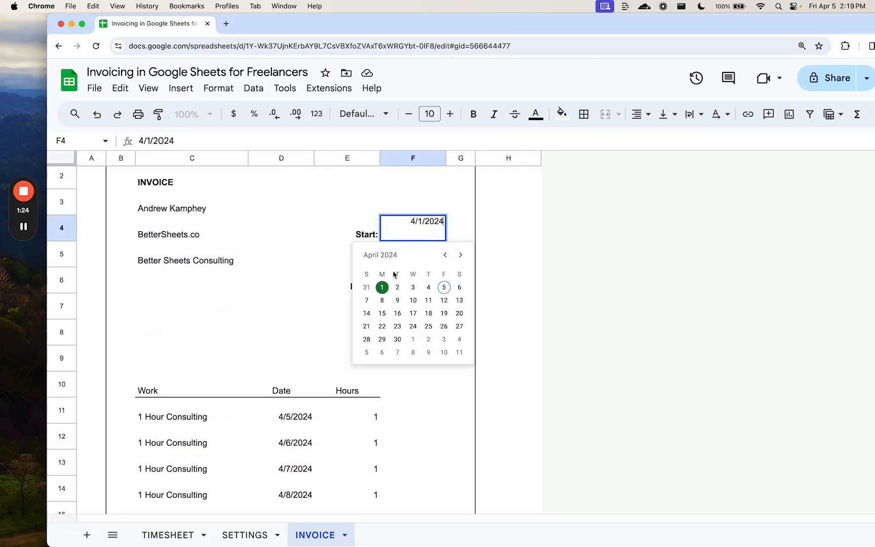
left_click(444, 256)
left_click(444, 287)
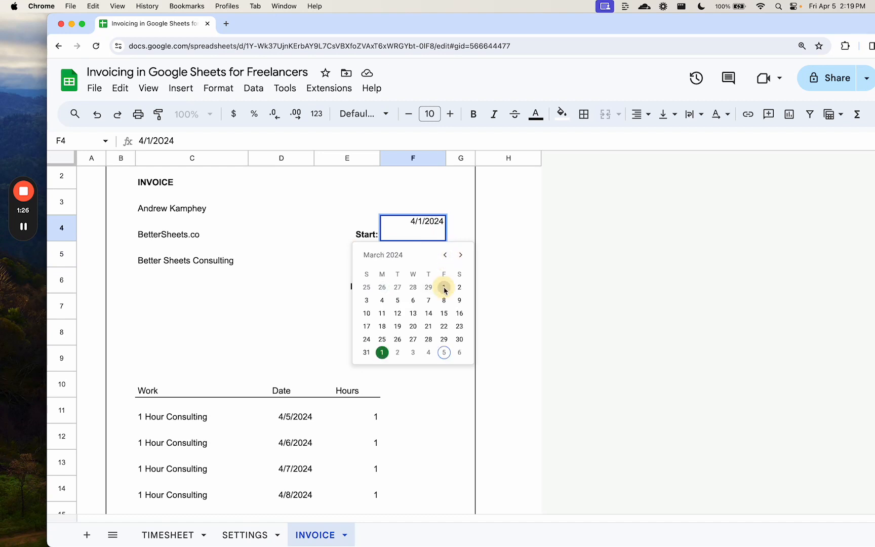
double_click(439, 253)
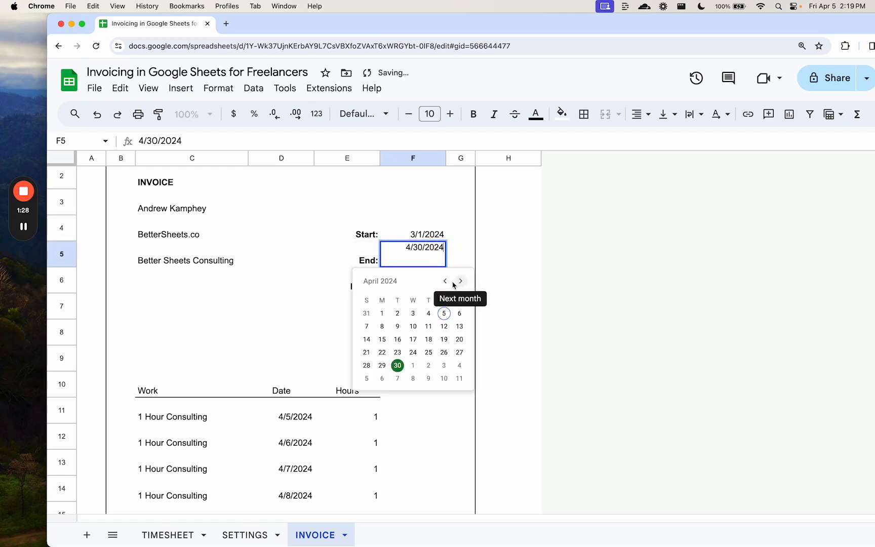
left_click(366, 313)
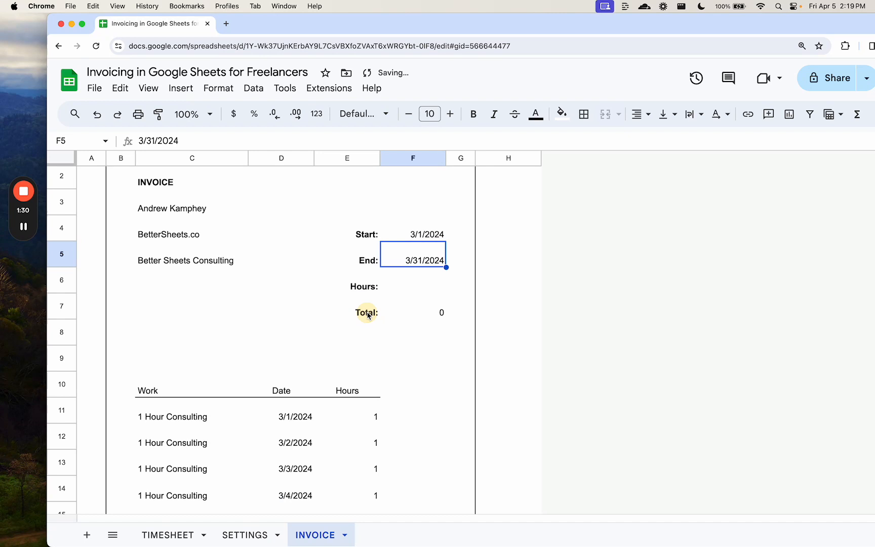
Check the filtered work, date and hours rows in C11:E15 against the invoice's start and end dates.
left_click(339, 409)
scroll(340, 408, "down", 3)
left_click_drag(203, 312, 358, 400)
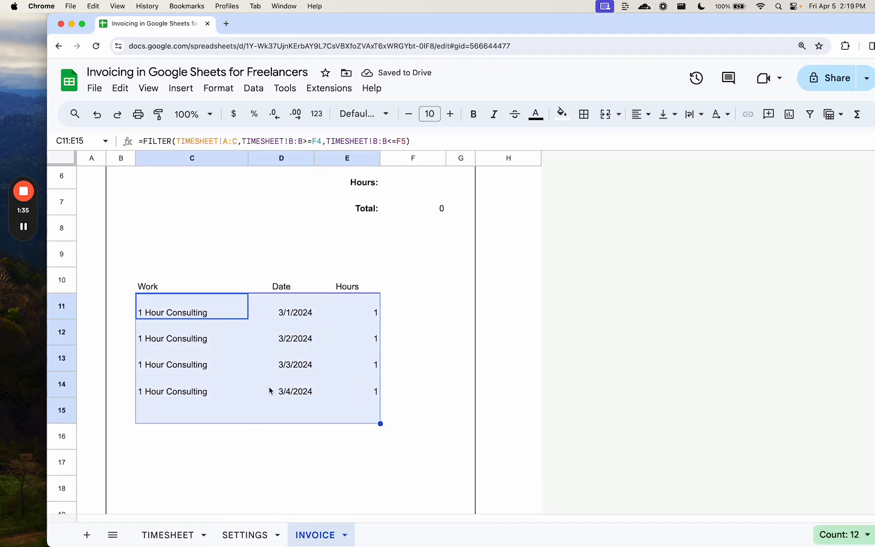
scroll(270, 390, "up", 2)
scroll(316, 372, "up", 3)
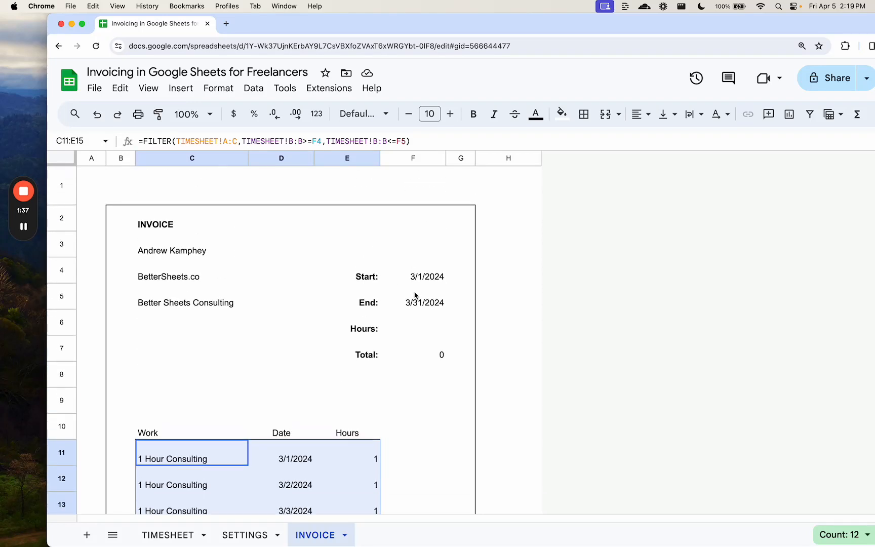
left_click(427, 332)
scroll(427, 332, "down", 3)
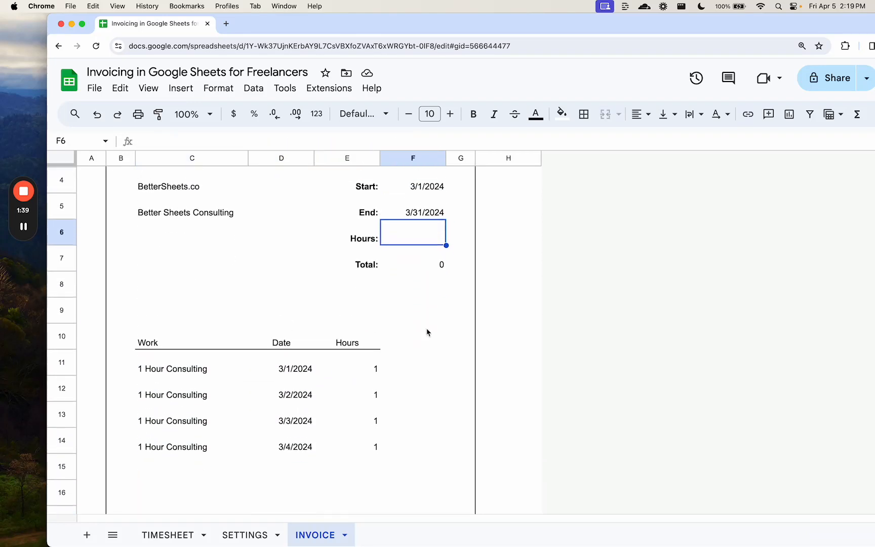
type("=k")
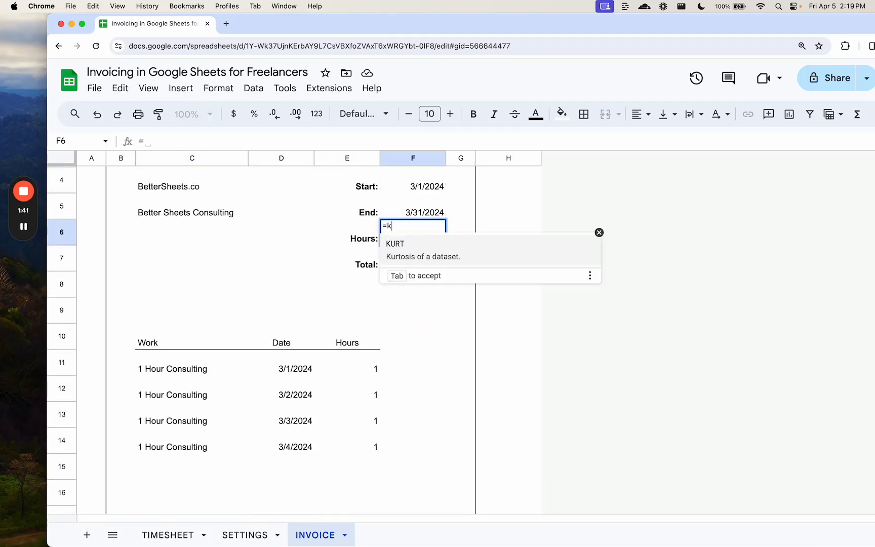
key("BackSpace")
type("sum")
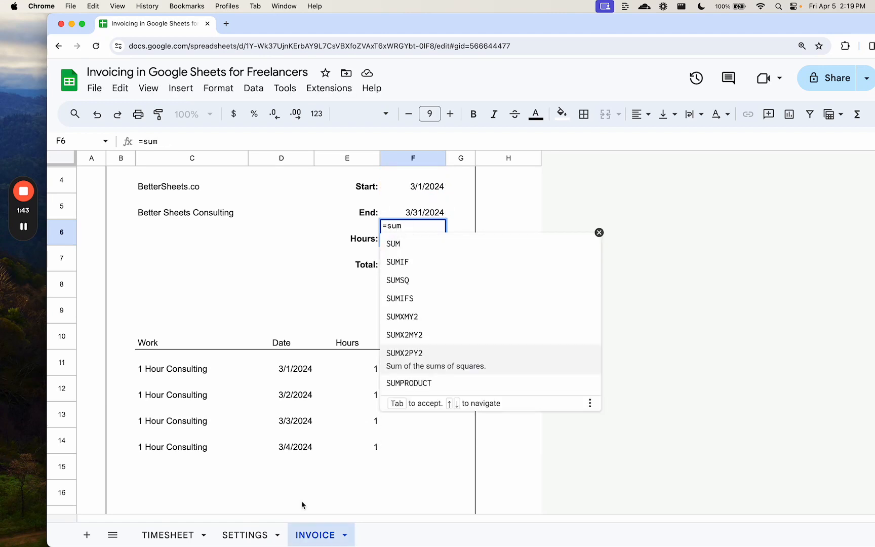
scroll(365, 367, "down", 5)
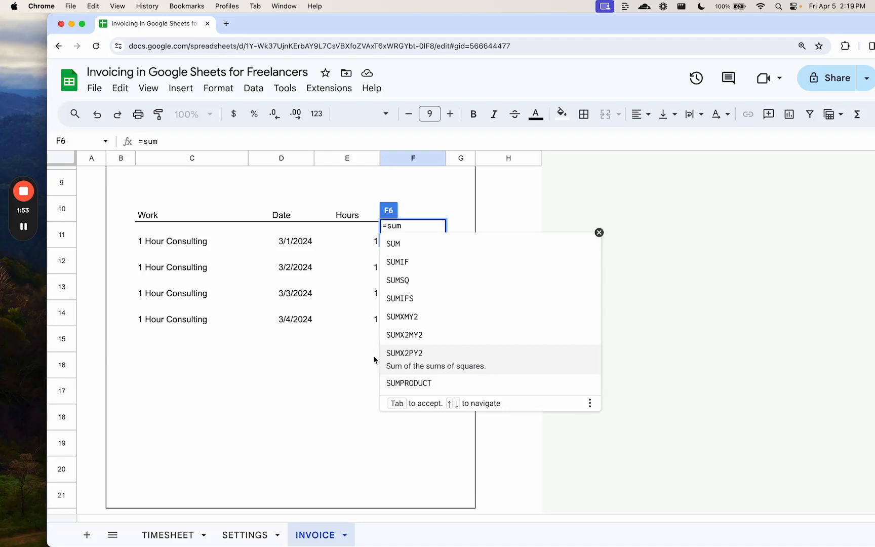
key("BackSpace")
key("BackSpace")
key("BackSpace")
key("Escape")
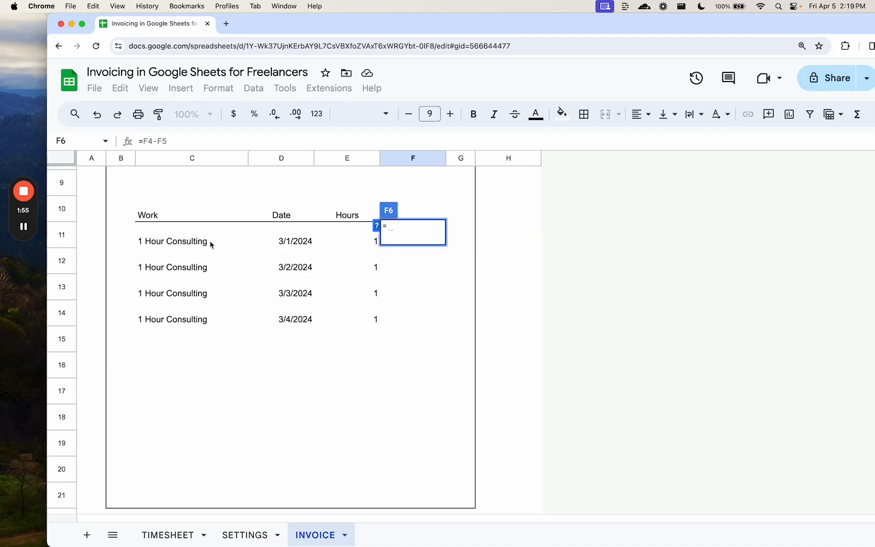
key("Escape")
Copy the FILTER formula text from C11 and paste it into the invoice's Hours cell, F6.
double_click(199, 241)
triple_click(148, 230)
key("cmd+c")
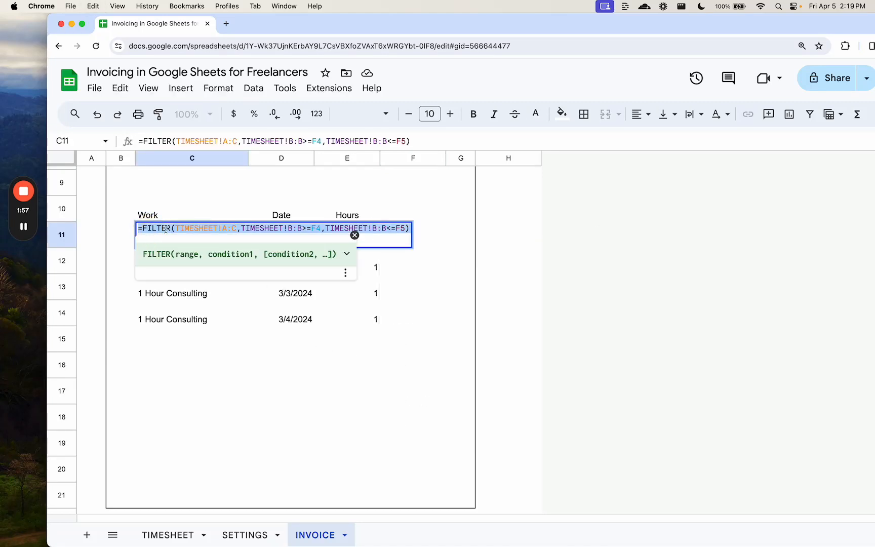
key("Escape")
scroll(426, 248, "up", 3)
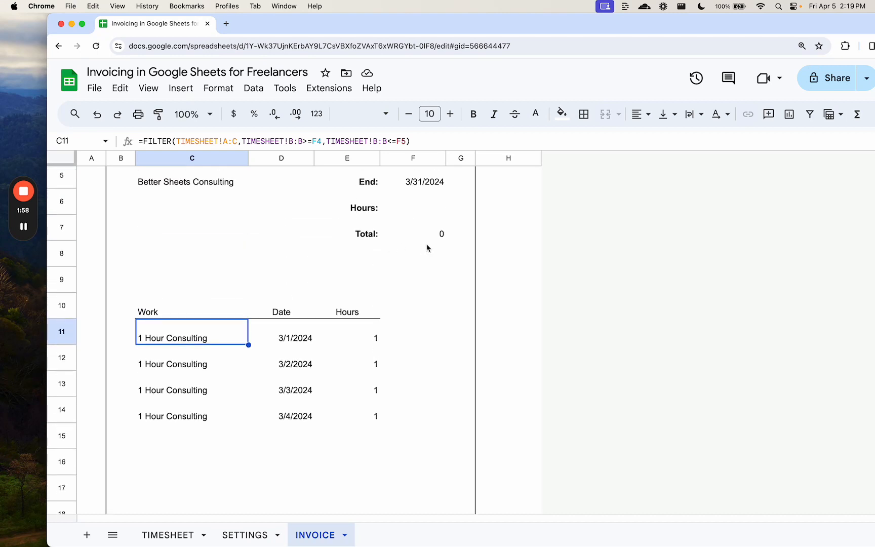
left_click(420, 213)
double_click(411, 208)
key("cmd+v")
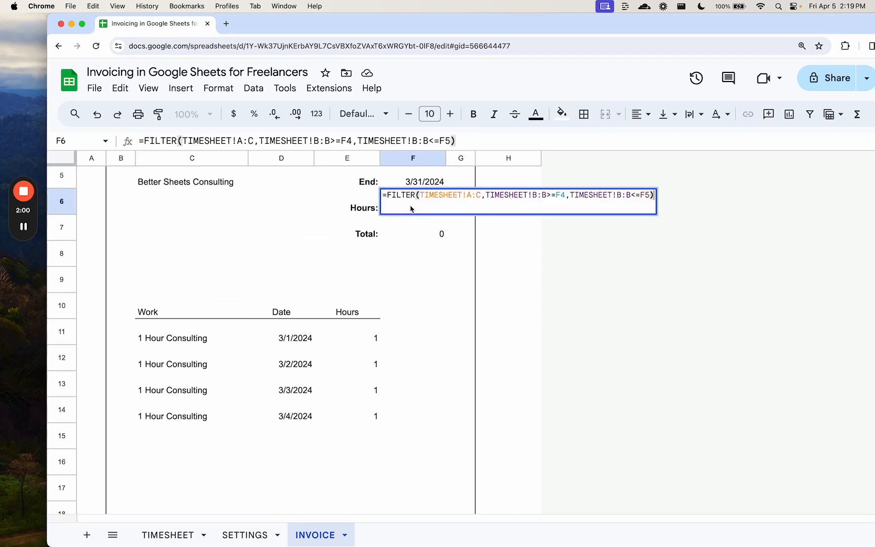
Change the FILTER range in the F6 formula to the hours column only, TIMESHEET!C:C.
left_click(481, 196)
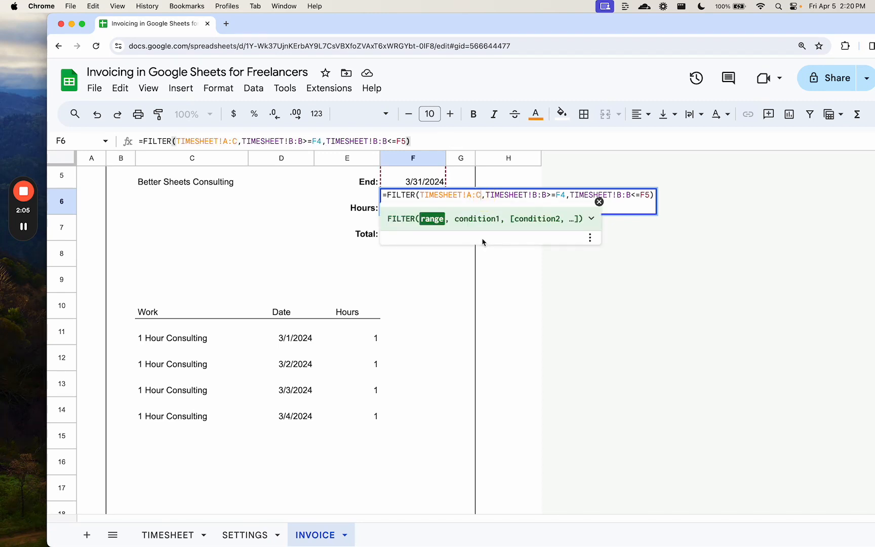
key("BackSpace")
key("BackSpace")
key("BackSpace")
type("C:C")
key("End")
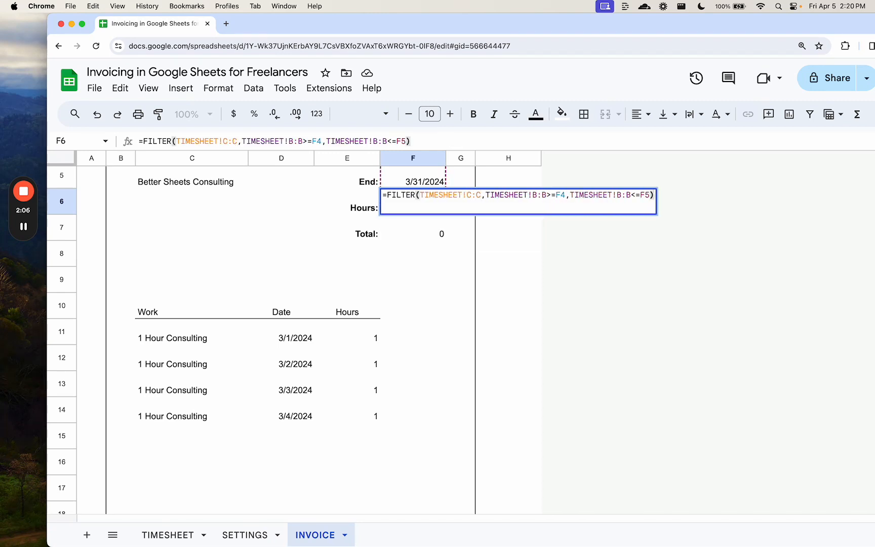
Wrap the FILTER formula in F6 in a SUM function so it adds up the filtered hours.
key("Right")
type("SUM(")
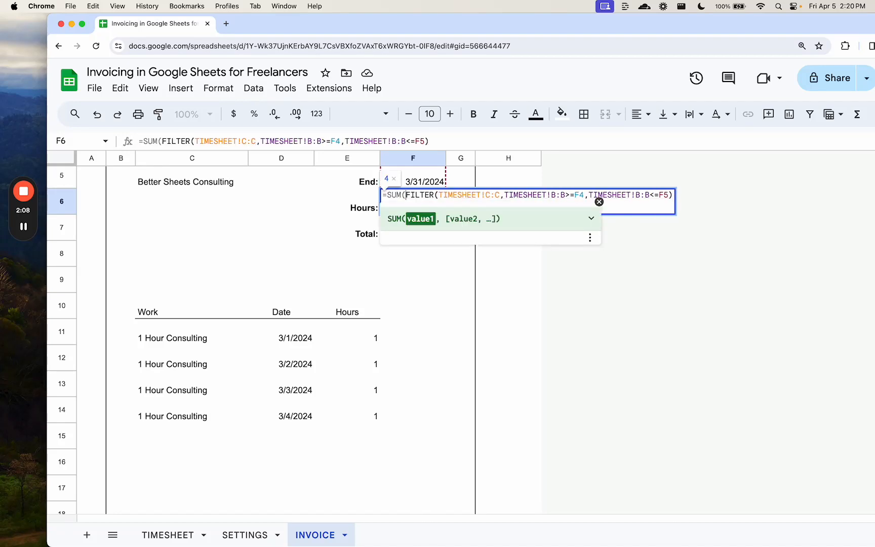
key("End")
type(")")
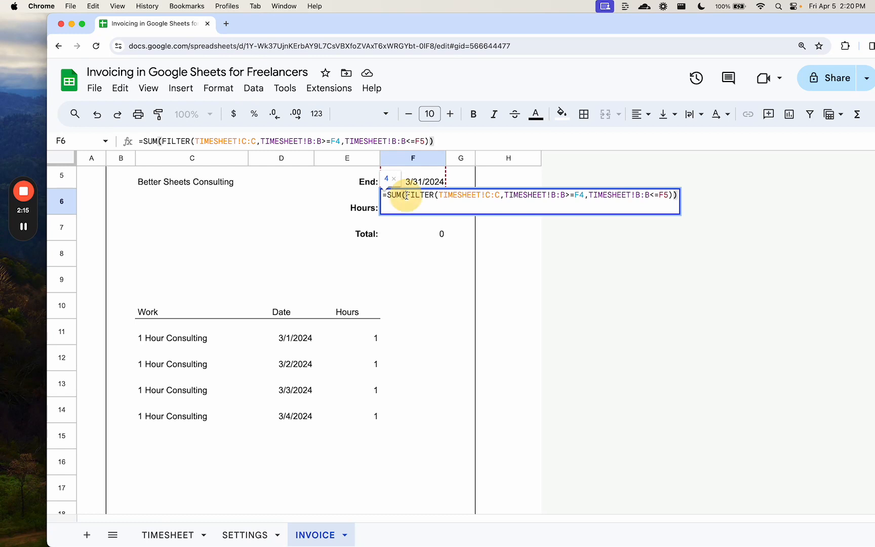
Nest the FILTER inside IFNA with an empty fallback within the SUM in F6 and enter the formula.
left_click(407, 195)
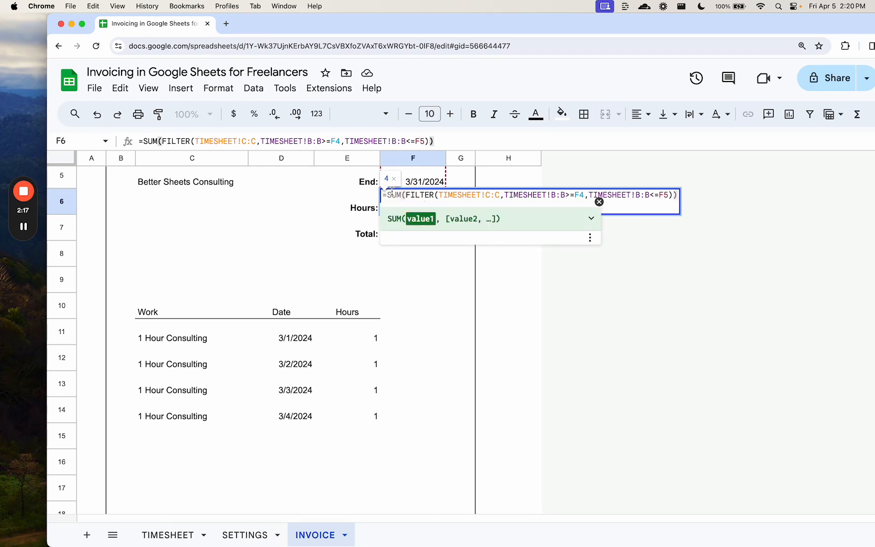
type("IFNA(")
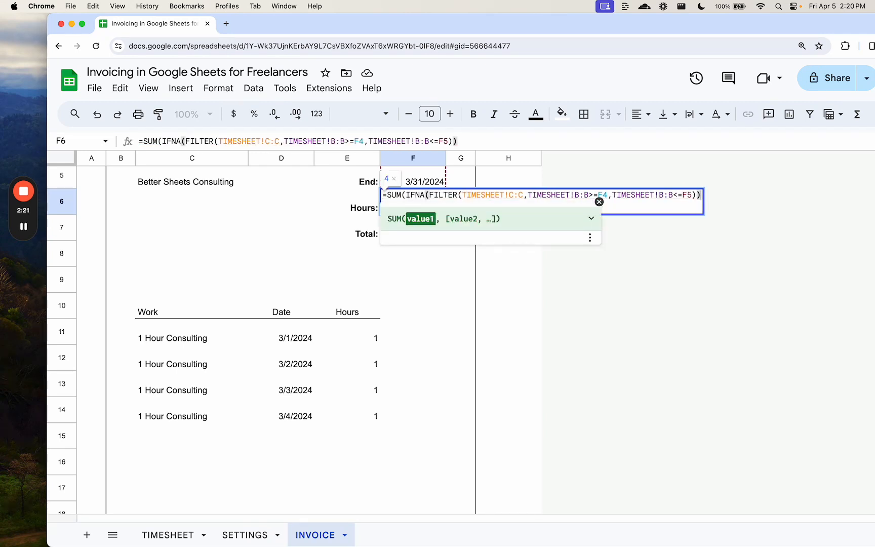
type(",")
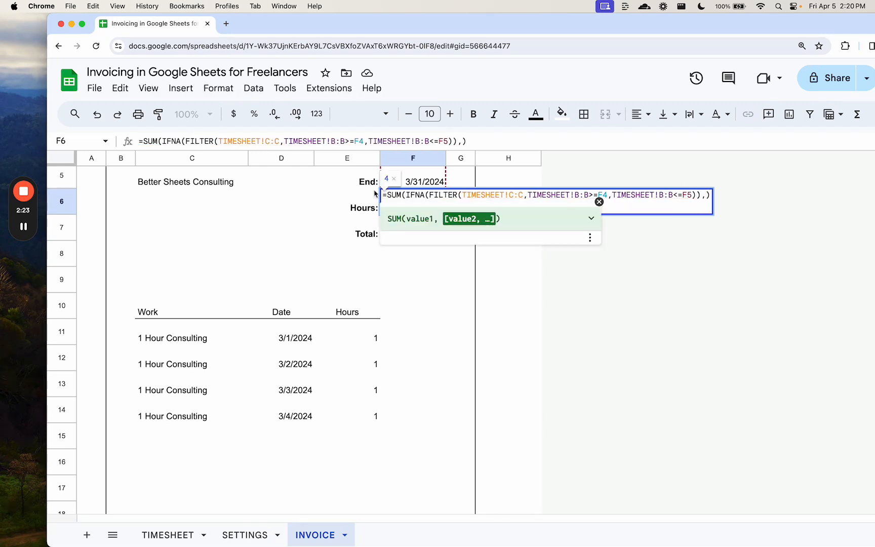
key("BackSpace")
key("Left")
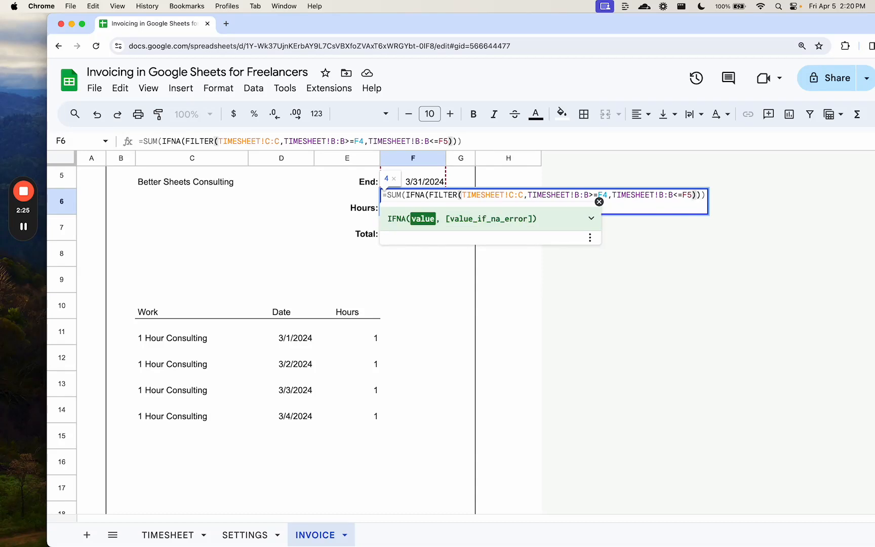
type(",")
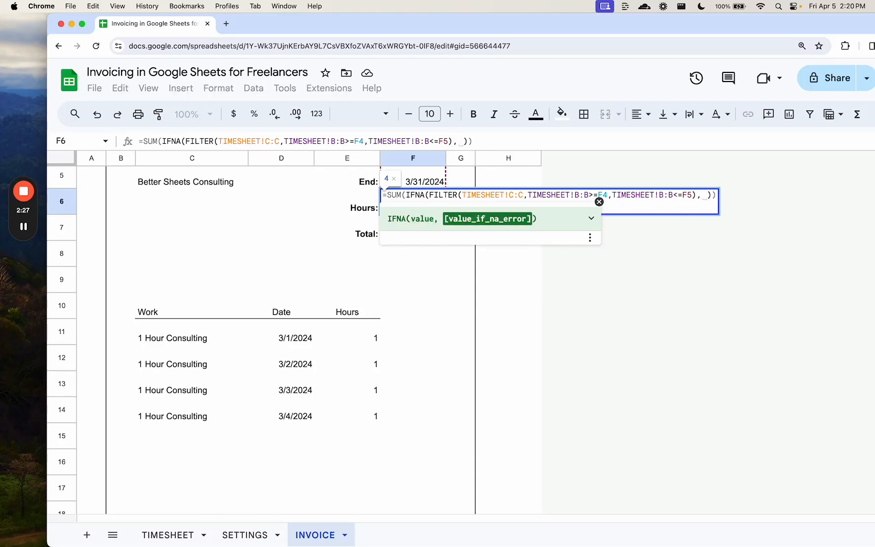
key("Return")
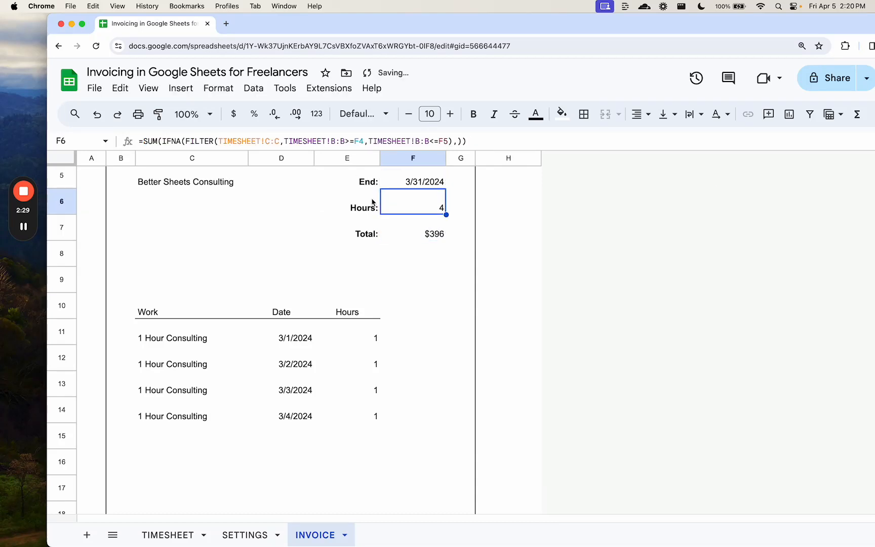
Test the invoice with a period without entries by setting the start date to 3/1/2023 and the end date to 3/31/2023.
scroll(385, 205, "up", 3)
left_click(410, 256)
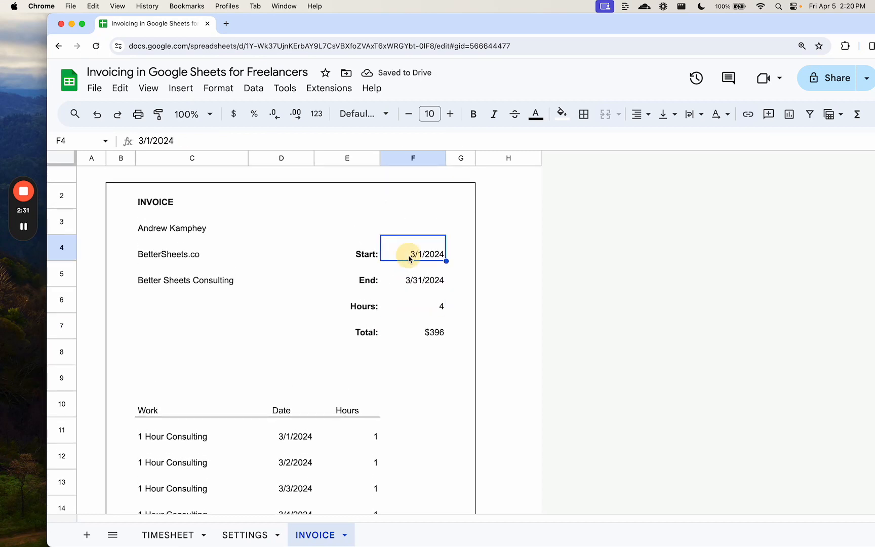
double_click(411, 257)
key("BackSpace")
type("3")
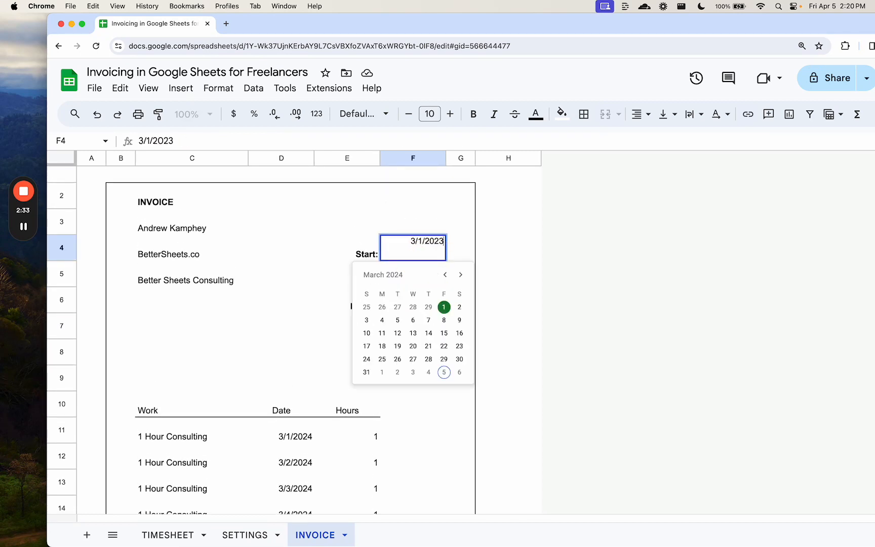
key("Return")
double_click(432, 268)
key("BackSpace")
type("3/31/2023")
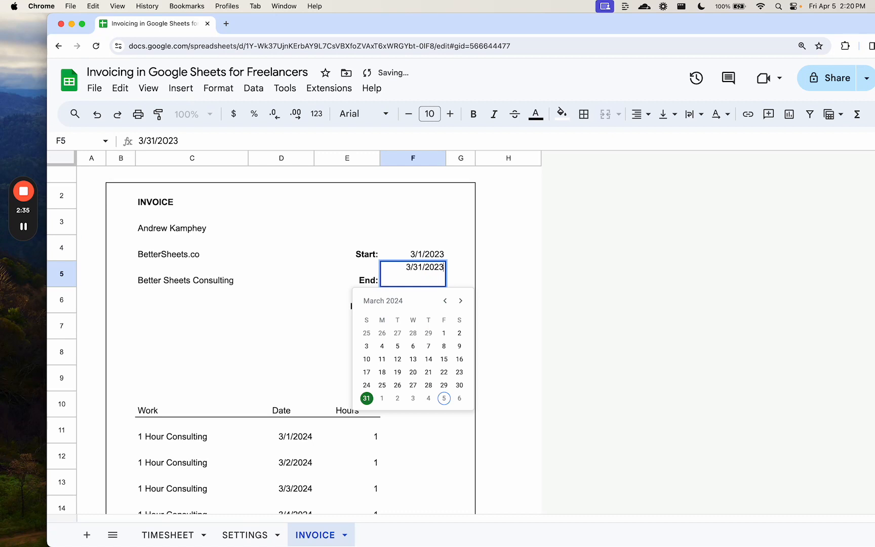
key("Return")
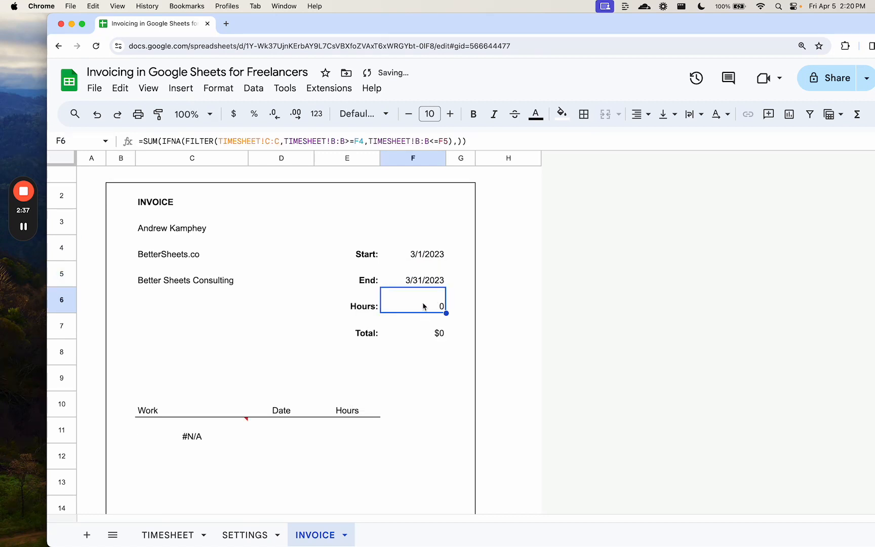
Wrap the FILTER formula in C11 in IFNA with an empty fallback value and enter it.
left_click(195, 436)
scroll(192, 438, "down", 1)
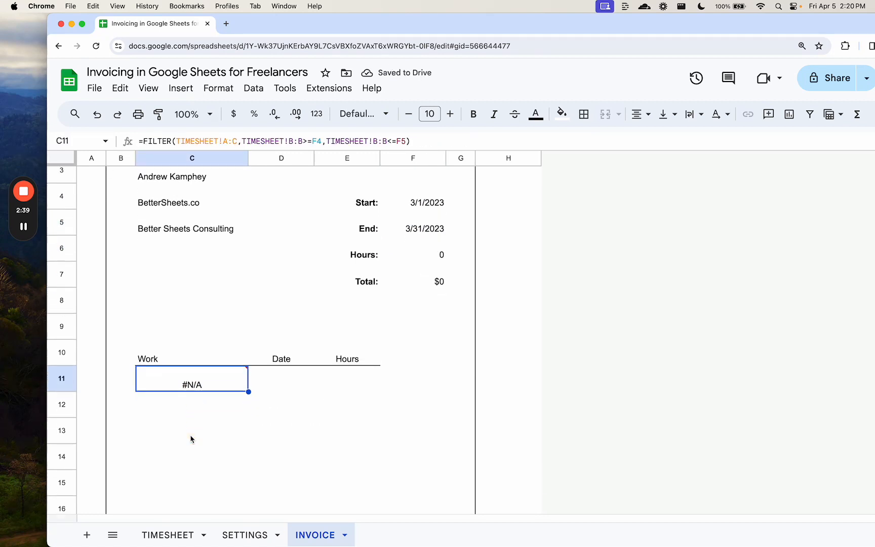
double_click(188, 383)
left_click(141, 372)
type("IFNA(")
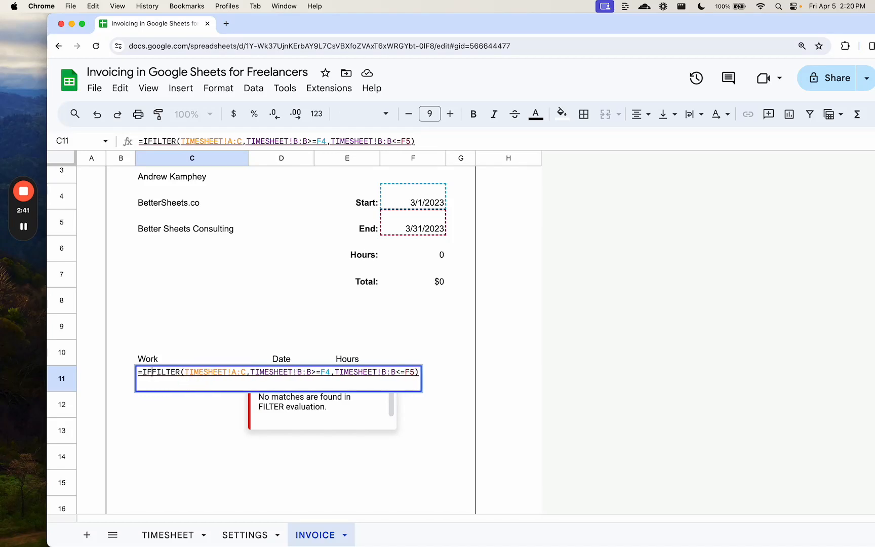
key("super+Right")
type(",)")
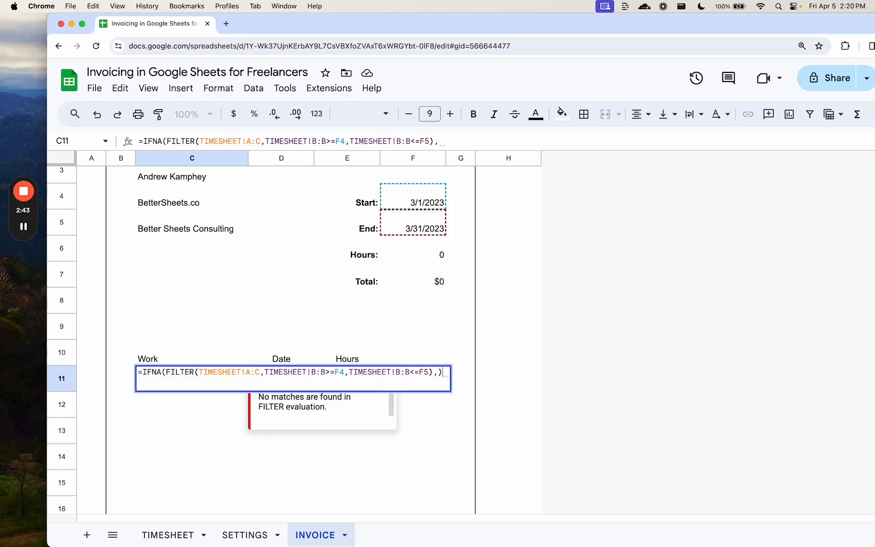
key("Return")
key("Up")
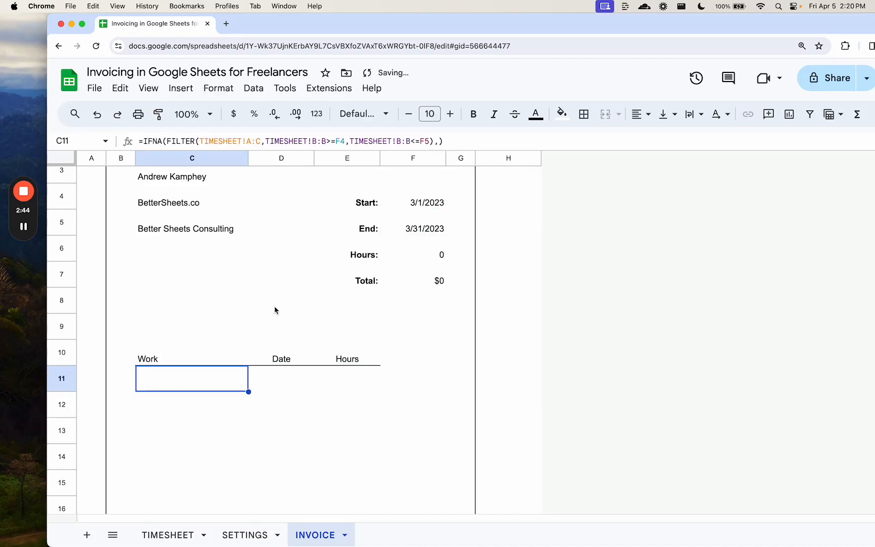
Inspect the Total formula in F7 and the hourly rate it references on the SETTINGS sheet, and return to the invoice.
left_click(411, 276)
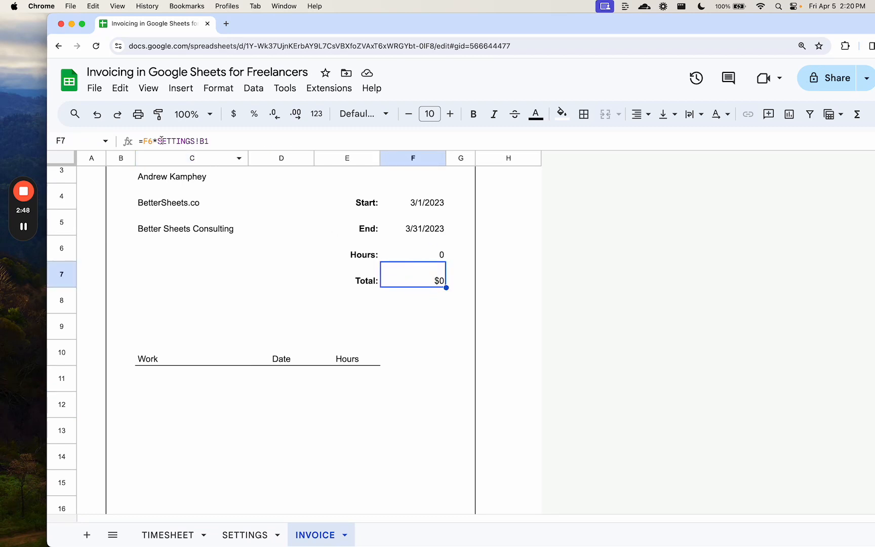
left_click(146, 139)
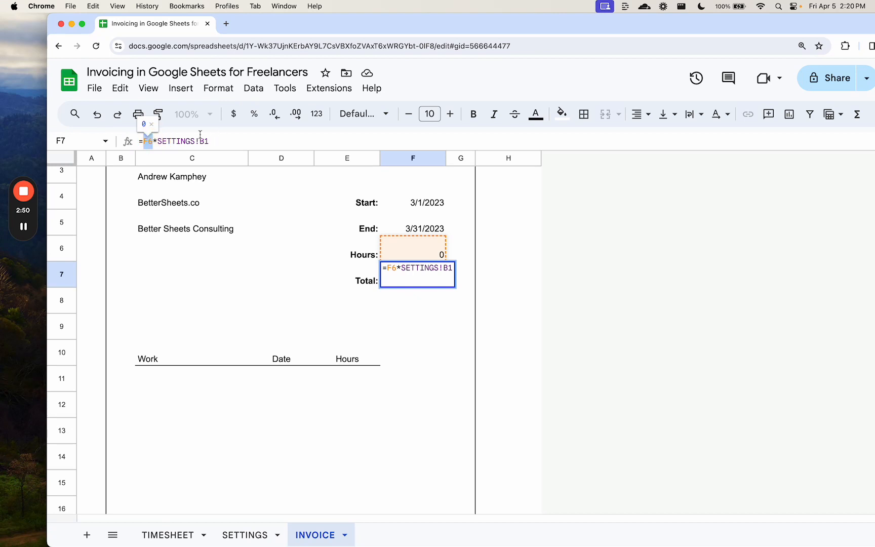
left_click(181, 135)
left_click(267, 539)
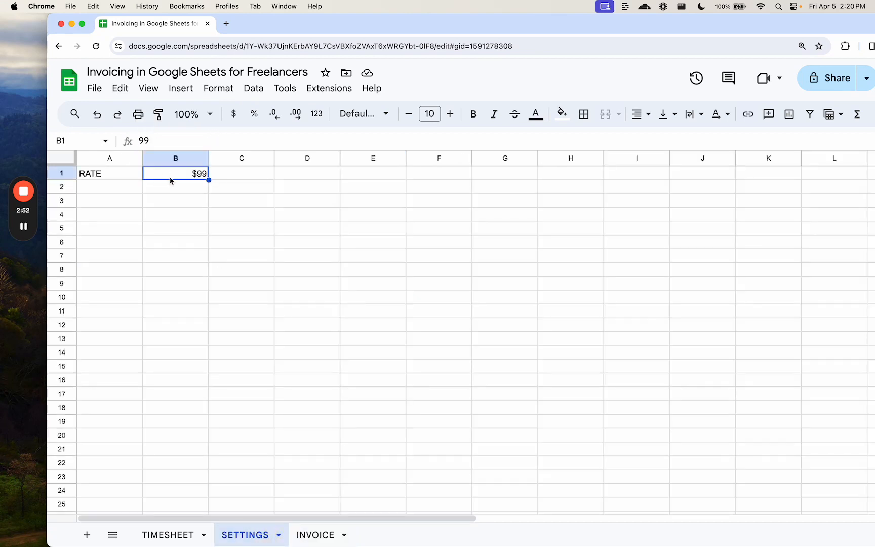
left_click(306, 540)
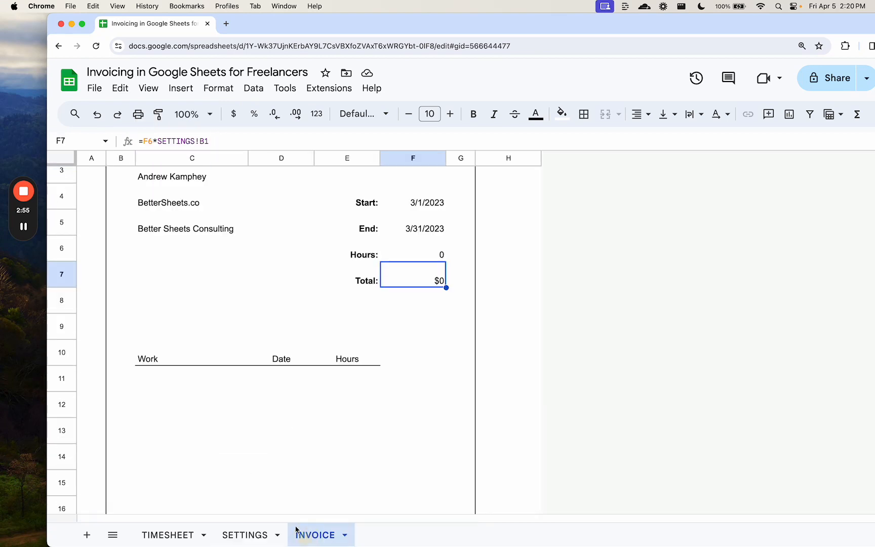
Set the invoice's start date back to 3/1/2024 and its end date back to 3/31/2024.
double_click(438, 209)
key("BackSpace")
type("4")
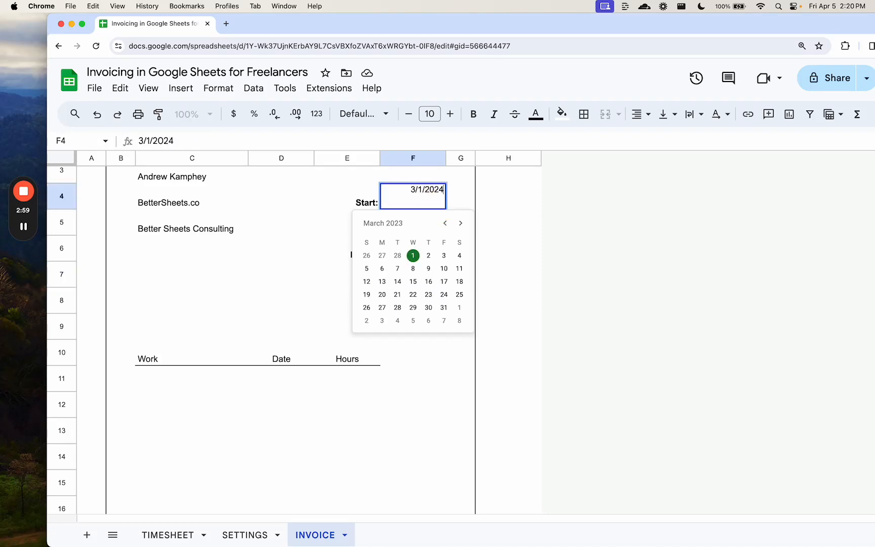
key("Return")
double_click(433, 219)
key("BackSpace")
type("4")
key("Return")
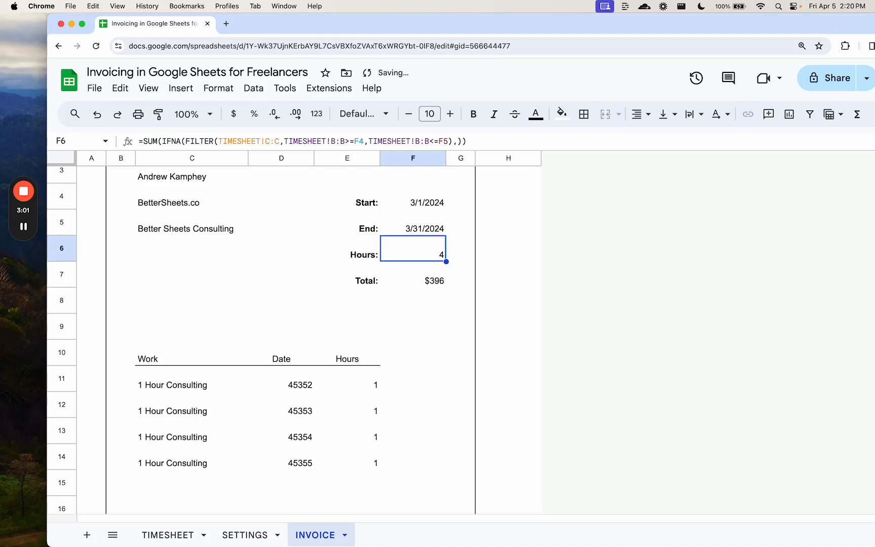
Look over the invoice's line items and header, and preview its PDF download layout without exporting it.
left_click(273, 403)
scroll(274, 404, "down", 5)
scroll(262, 357, "up", 6)
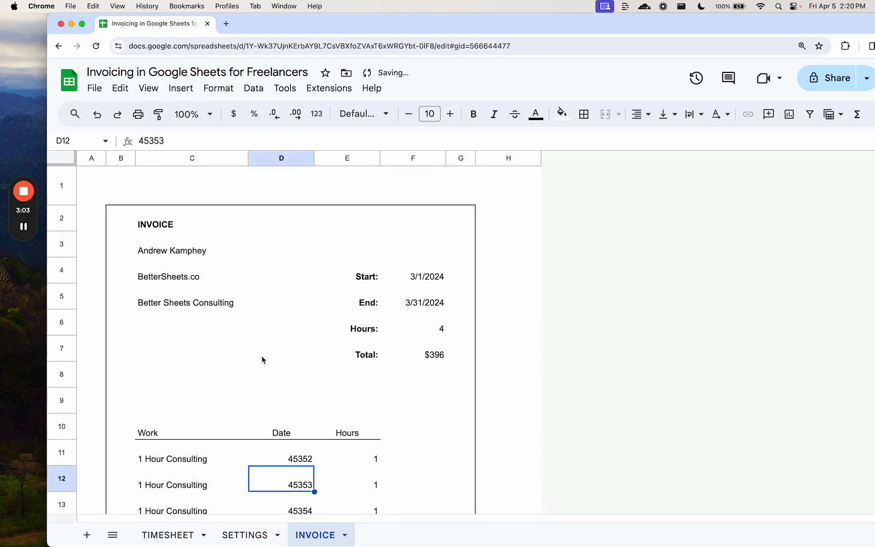
left_click(172, 254)
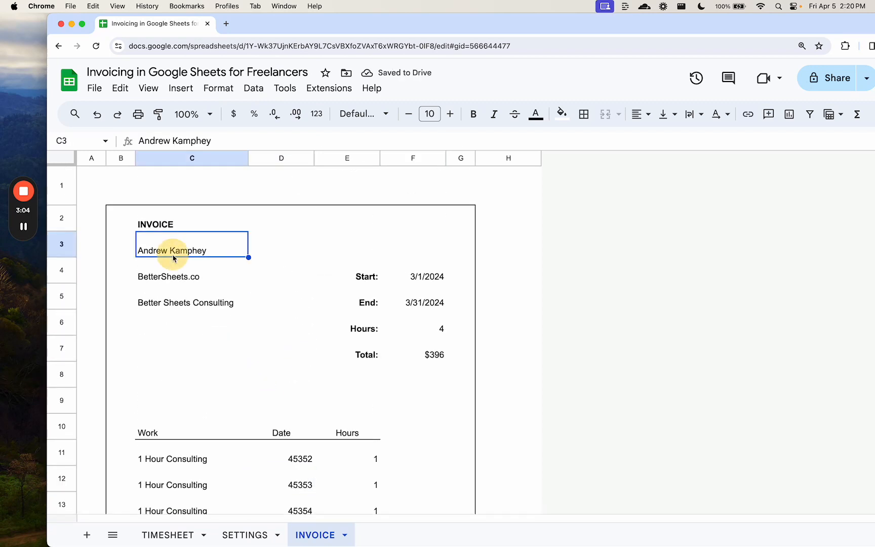
left_click(181, 222)
left_click(95, 88)
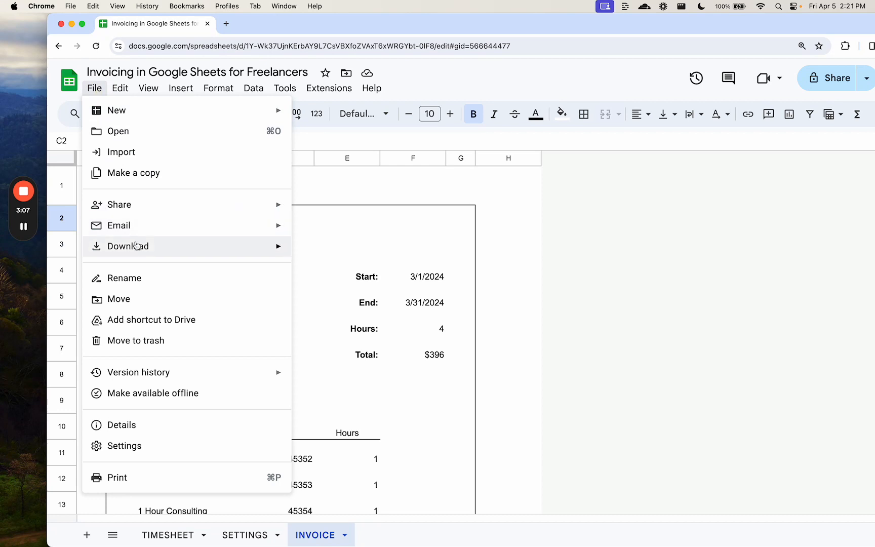
mouse_move(167, 246)
left_click(332, 293)
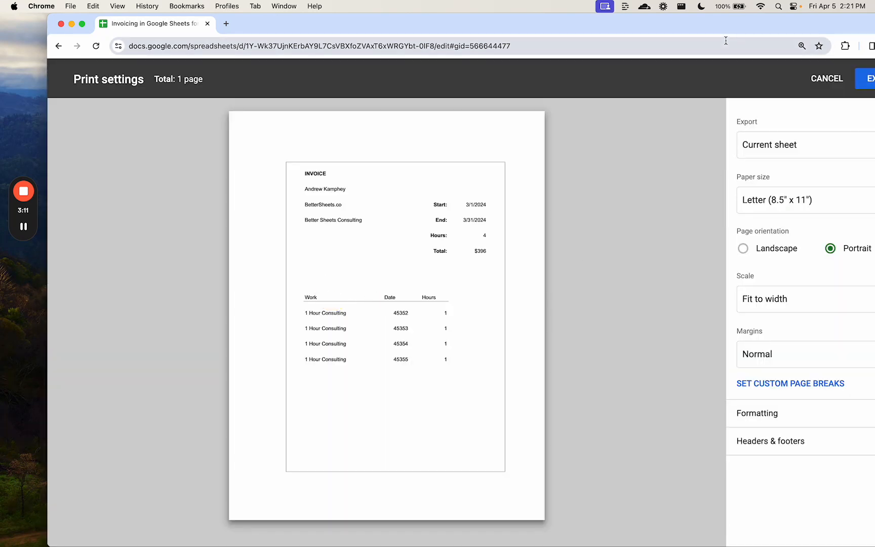
mouse_move(812, 28)
left_mouse_down()
mouse_move(799, 25)
mouse_move(819, 29)
left_mouse_up()
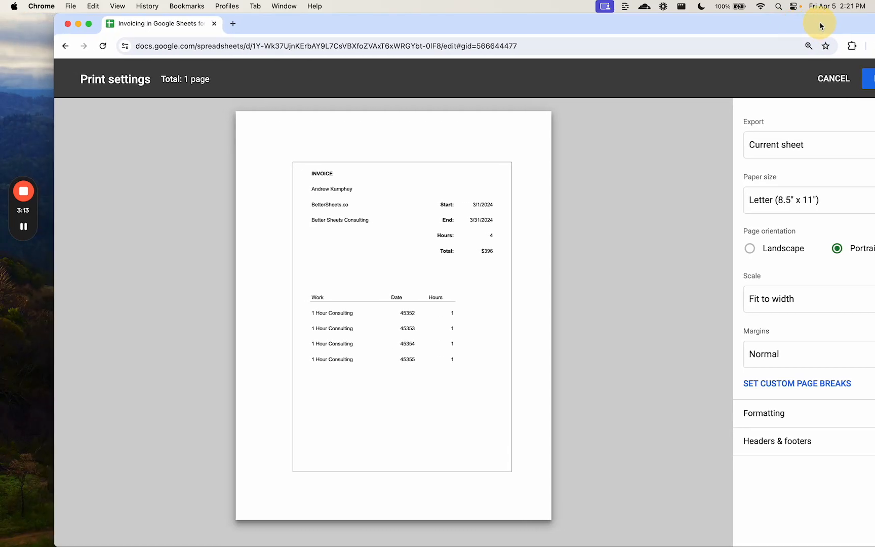
left_click(830, 80)
Review the work entries and dates on the TIMESHEET sheet and return to the INVOICE sheet.
left_click(160, 540)
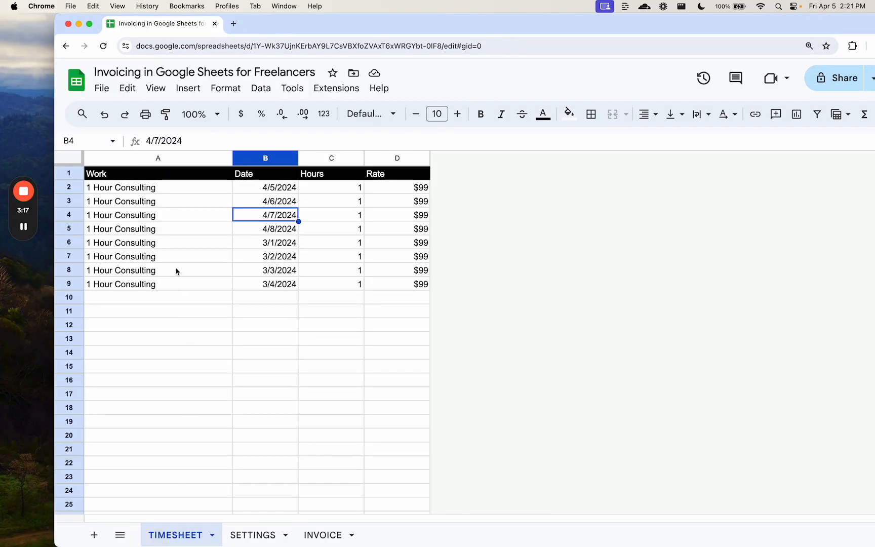
left_click_drag(126, 300, 406, 390)
left_click(293, 243)
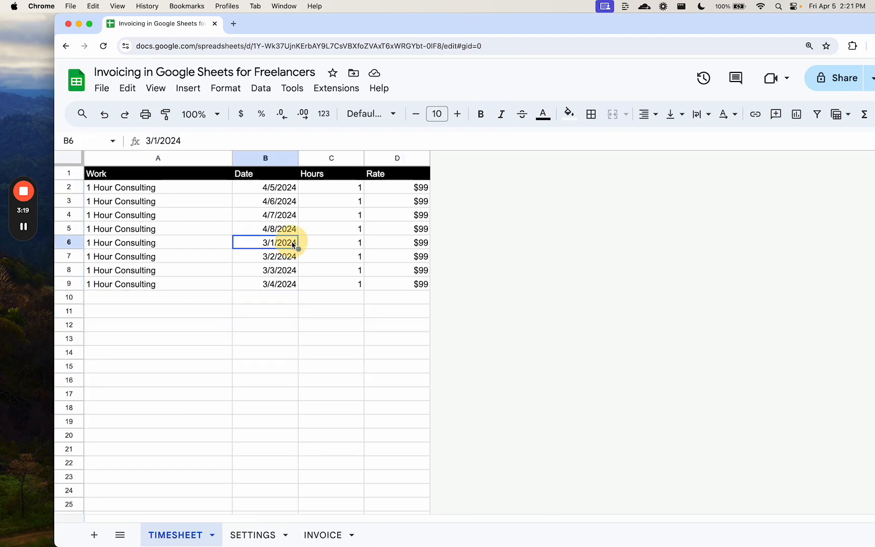
left_click(270, 535)
left_click(322, 535)
left_click(272, 245)
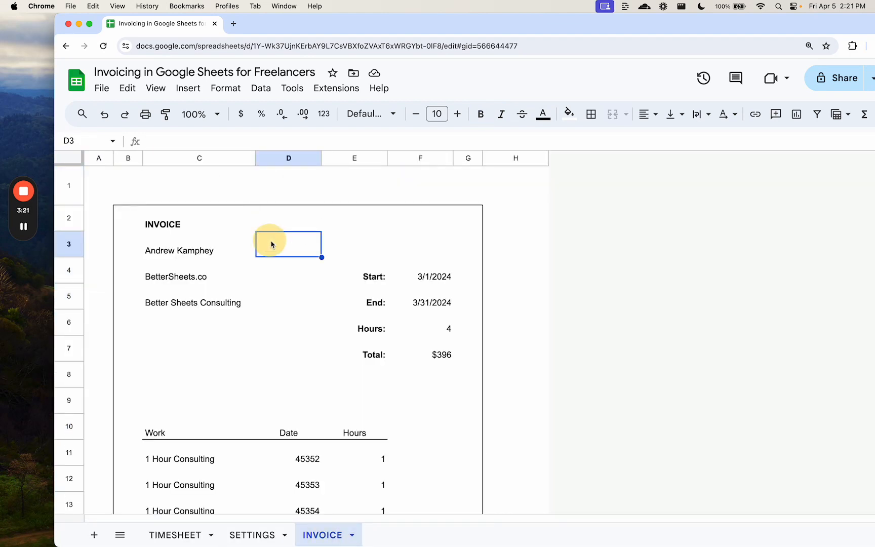